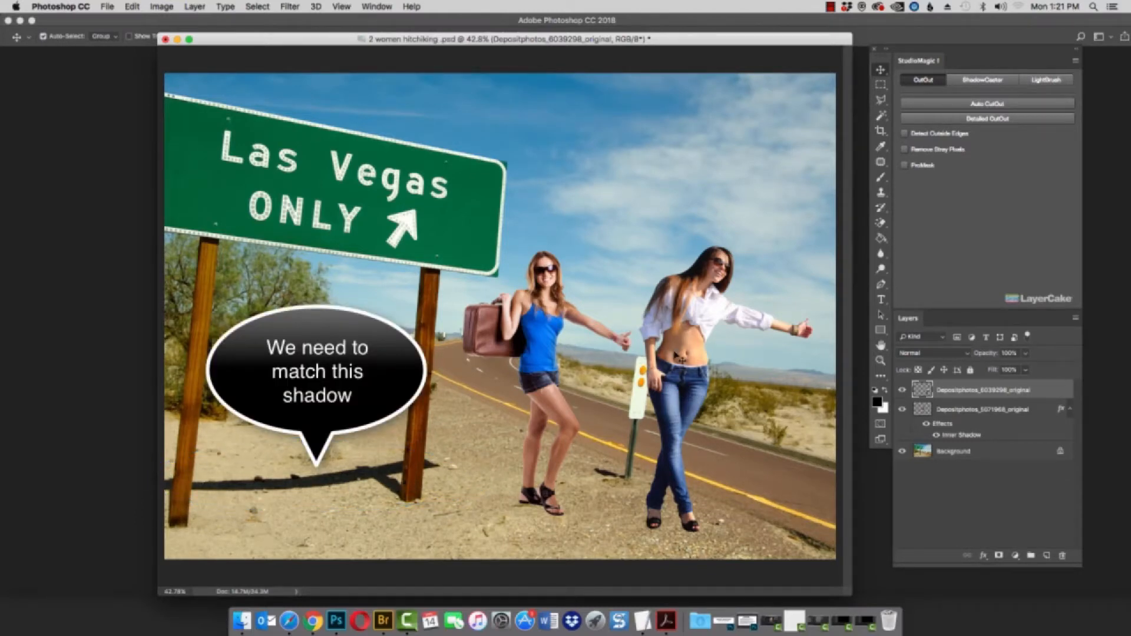
# Step: Toggle the visibility of the woman in jeans off and on, and create a new ShadowCaster shadow for her
pyautogui.click(902, 390)
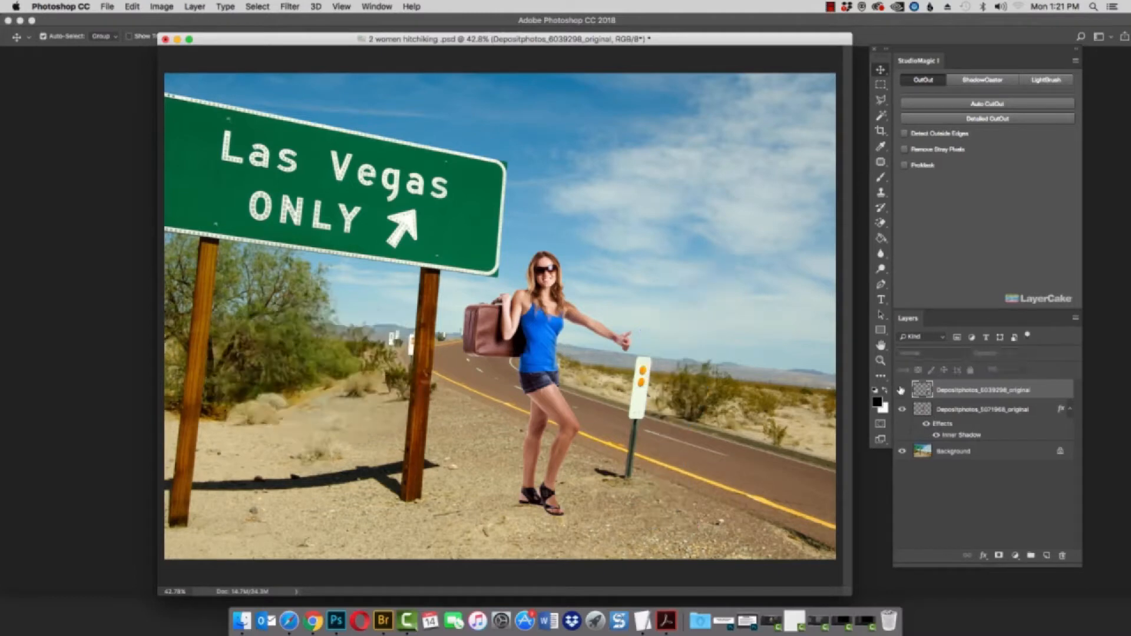
pyautogui.click(901, 390)
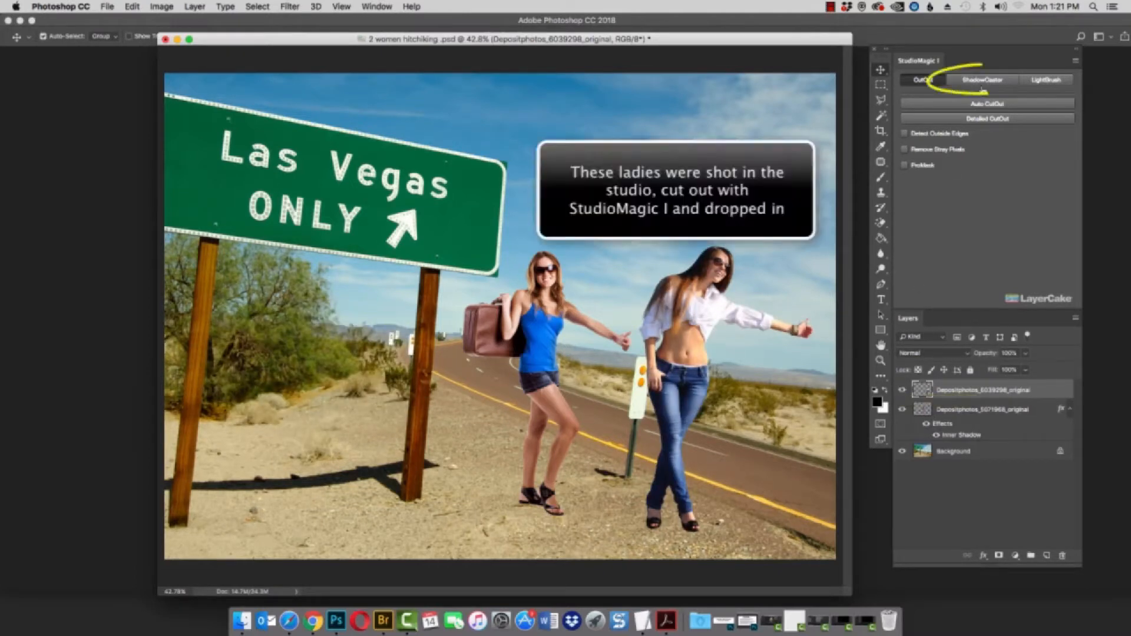
pyautogui.click(983, 81)
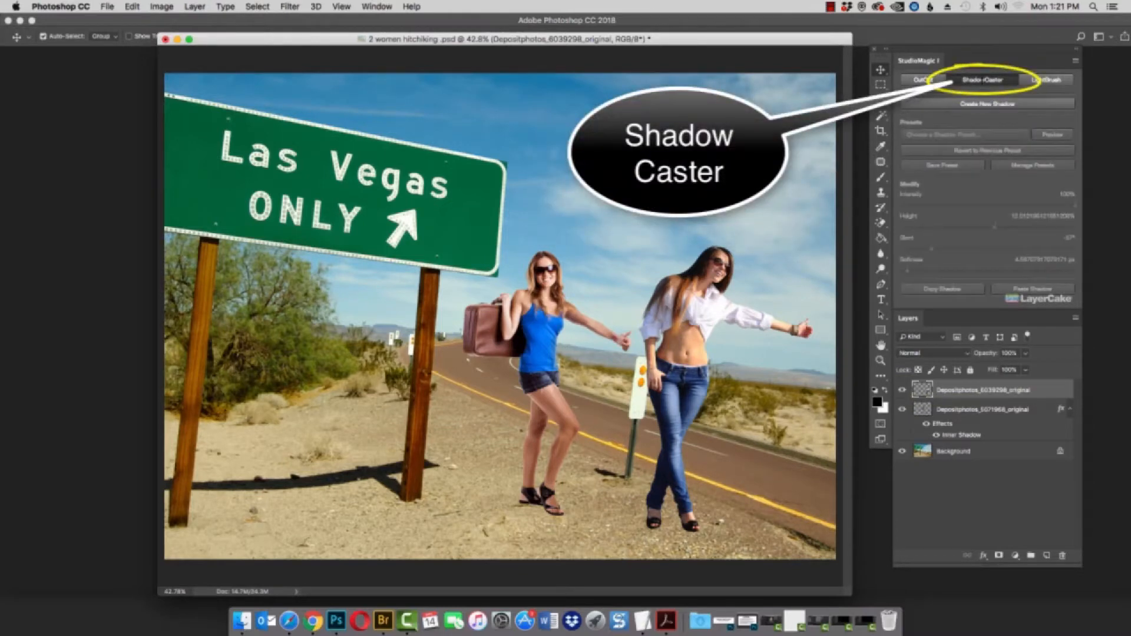
pyautogui.click(986, 104)
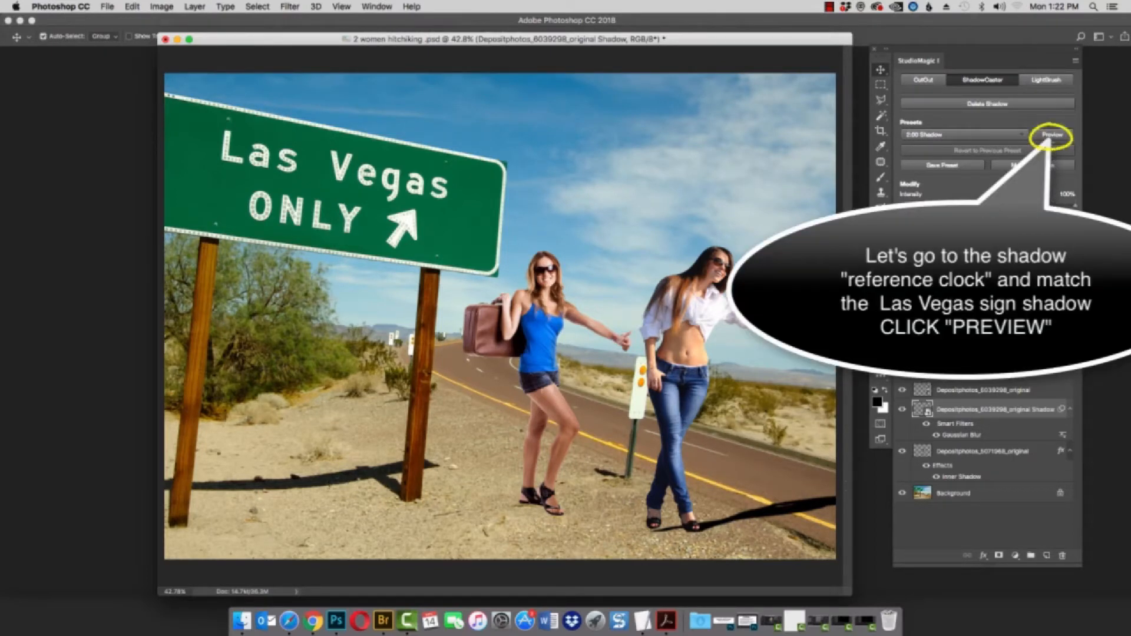
# Step: Examine the ShadowCaster Reference Clock for the preset matching the Las Vegas sign's shadow
pyautogui.click(1053, 137)
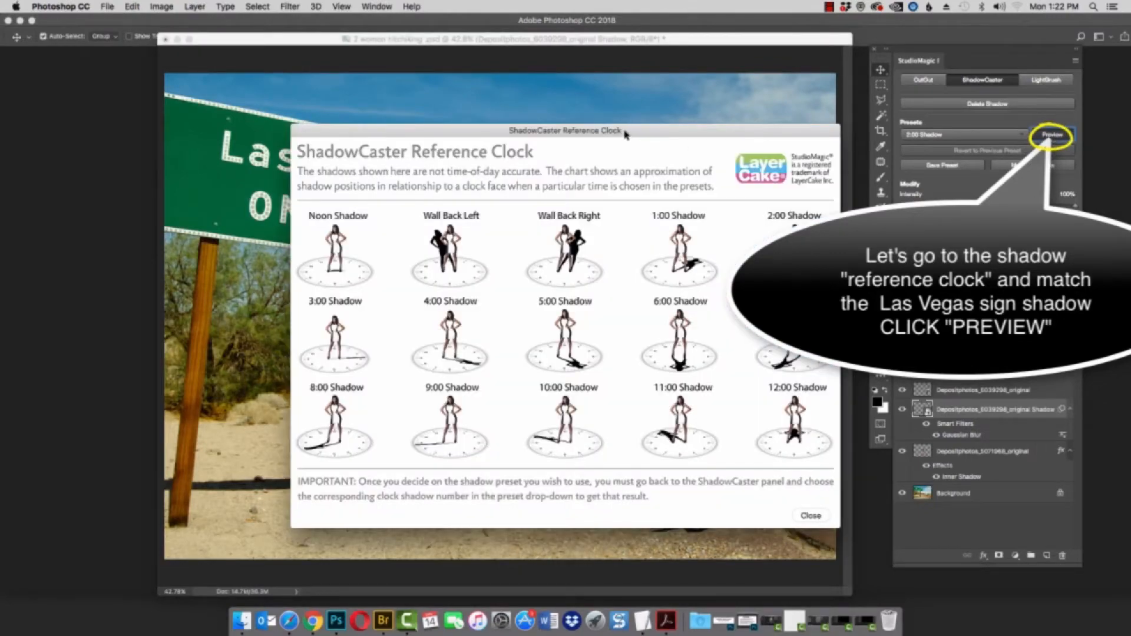
pyautogui.moveTo(612, 133)
pyautogui.mouseDown()
pyautogui.moveTo(815, 124)
pyautogui.moveTo(776, 123)
pyautogui.mouseUp()
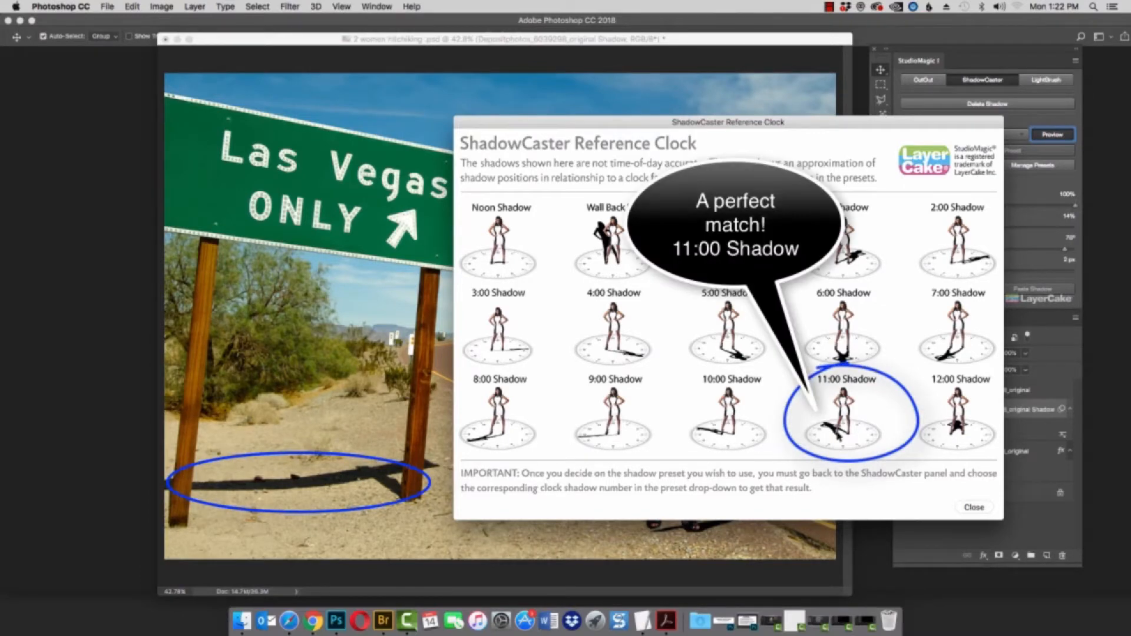
pyautogui.click(974, 507)
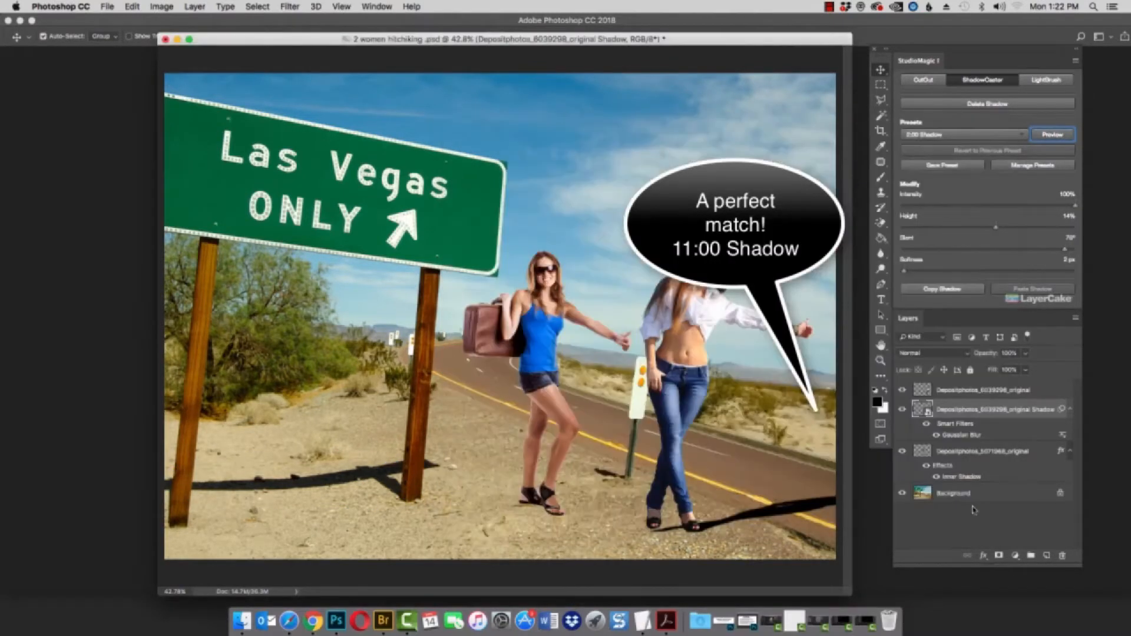
# Step: Apply the 11:00 Shadow preset to the shadow of the woman in jeans and fine-tune its height
pyautogui.click(924, 136)
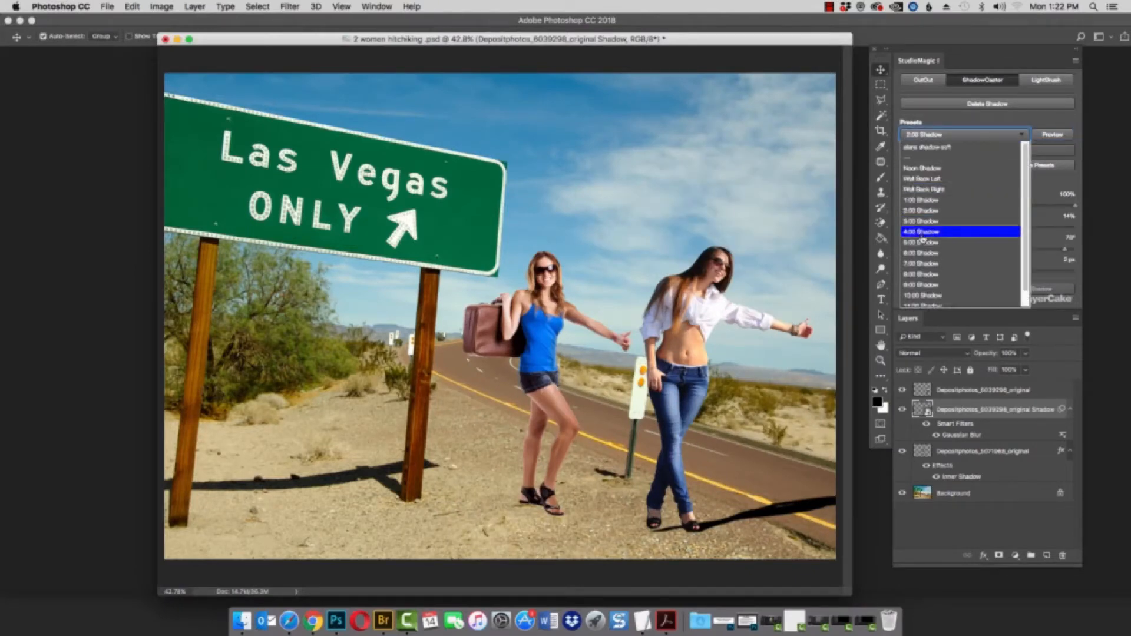
pyautogui.scroll(-1, 919, 280)
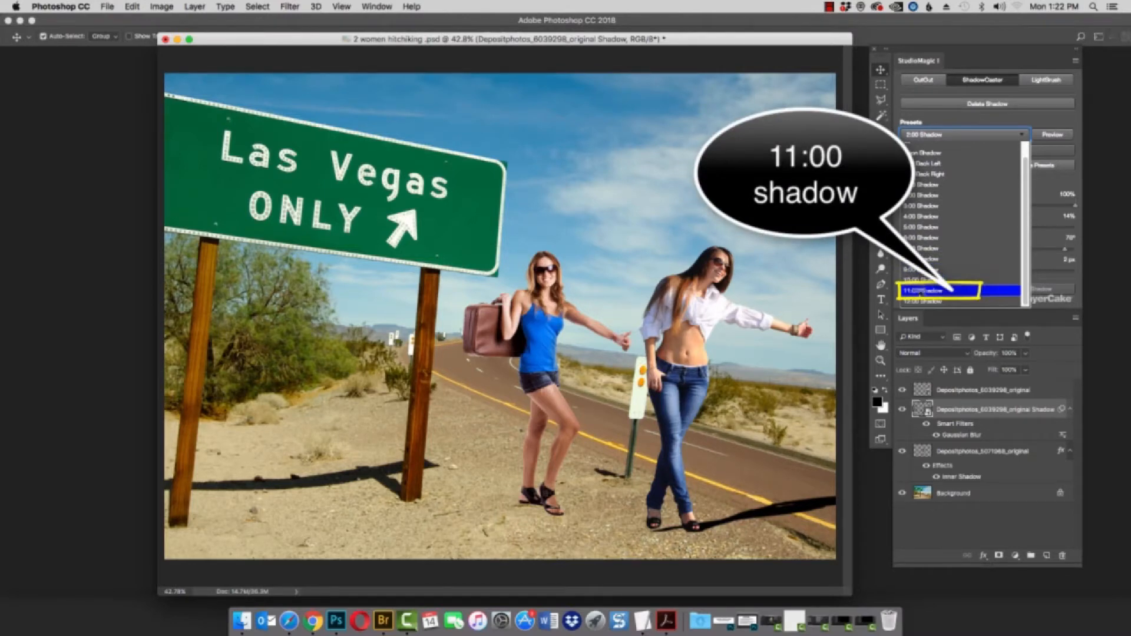
pyautogui.click(950, 288)
pyautogui.moveTo(1003, 227); pyautogui.dragTo(1003, 229)
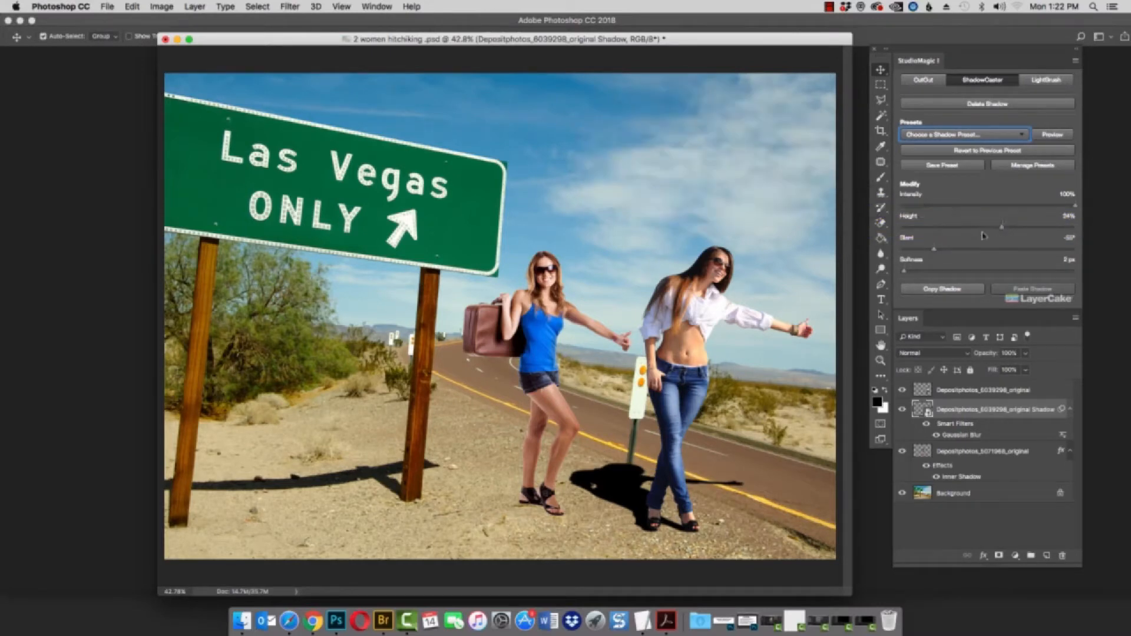
# Step: Copy the shadow settings from the woman in jeans and paste them onto the woman in the blue top
pyautogui.click(947, 289)
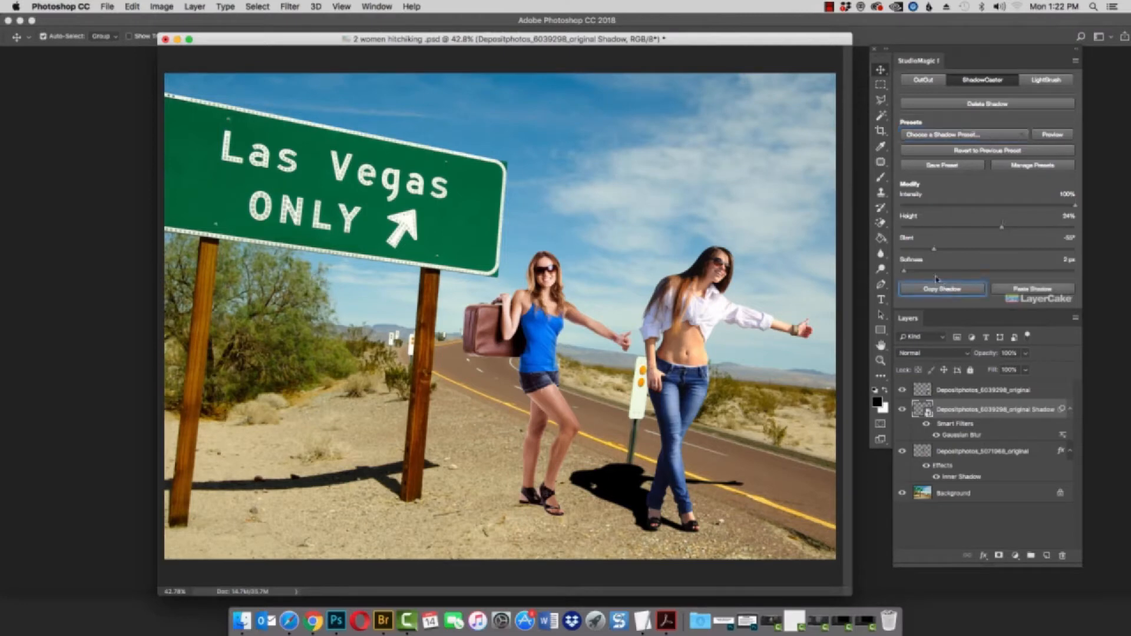
pyautogui.click(537, 318)
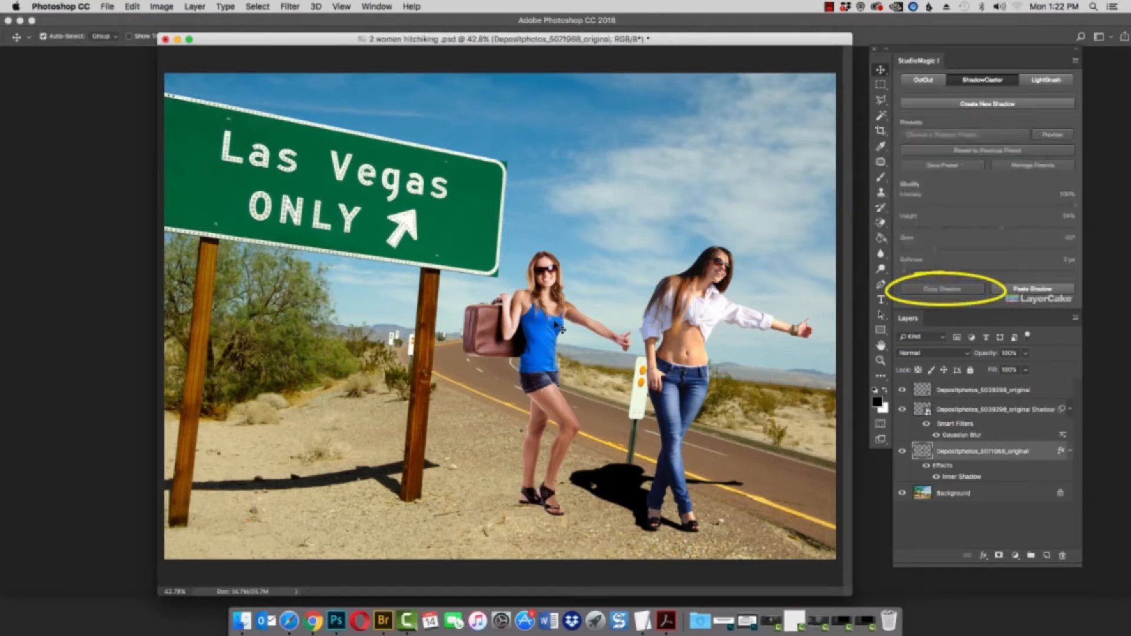
pyautogui.click(1023, 290)
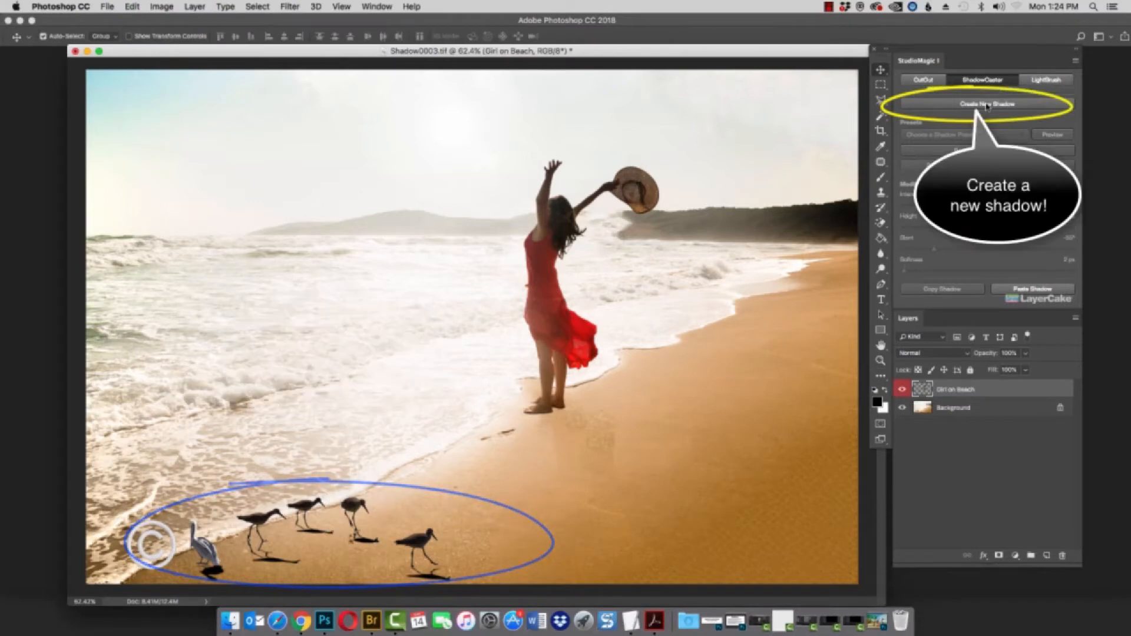
# Step: Create a new shadow for the Girl on Beach layer and compare the birds' shadows with the ShadowCaster Reference Clock
pyautogui.click(987, 106)
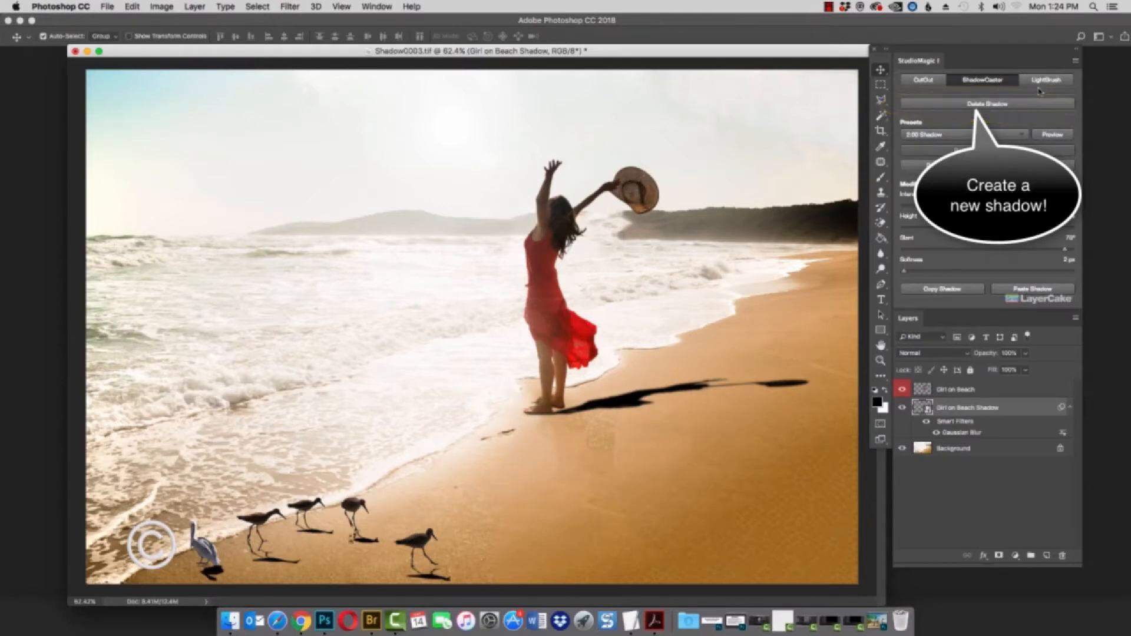
pyautogui.click(1052, 135)
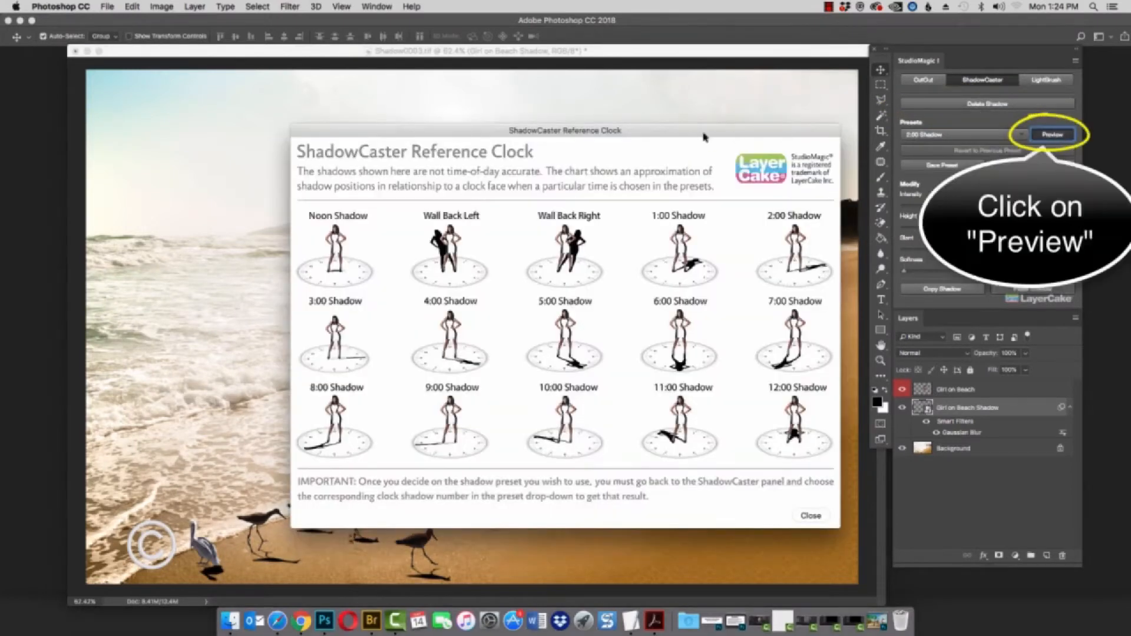
pyautogui.moveTo(597, 132); pyautogui.dragTo(776, 178)
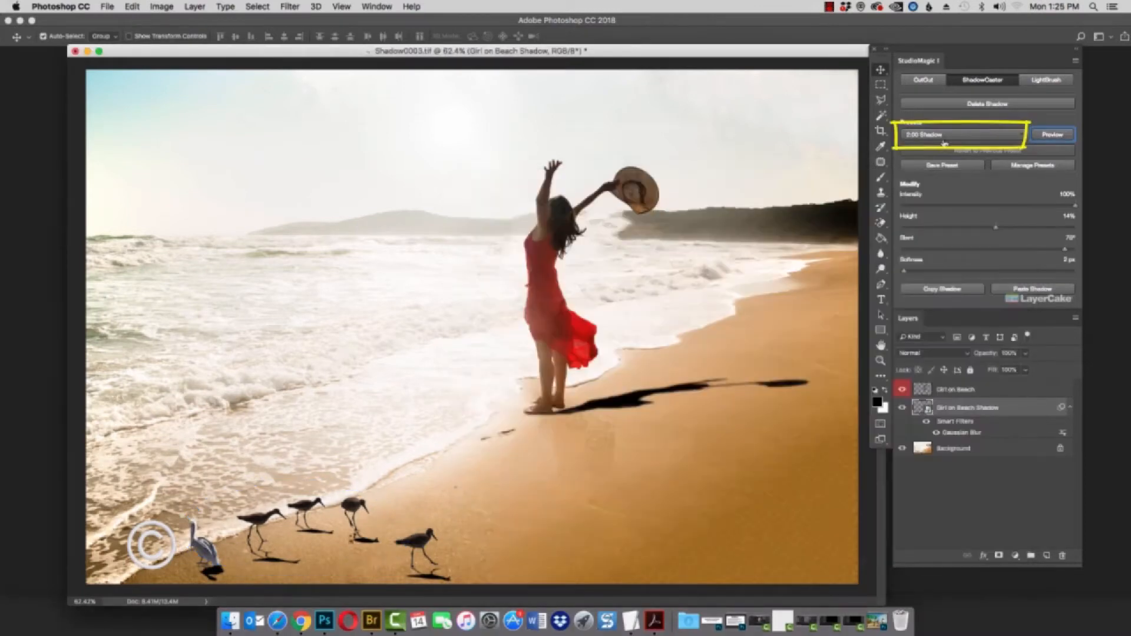
# Step: Apply the 5:00 Shadow preset to the beach girl's shadow and fine-tune its height
pyautogui.click(944, 143)
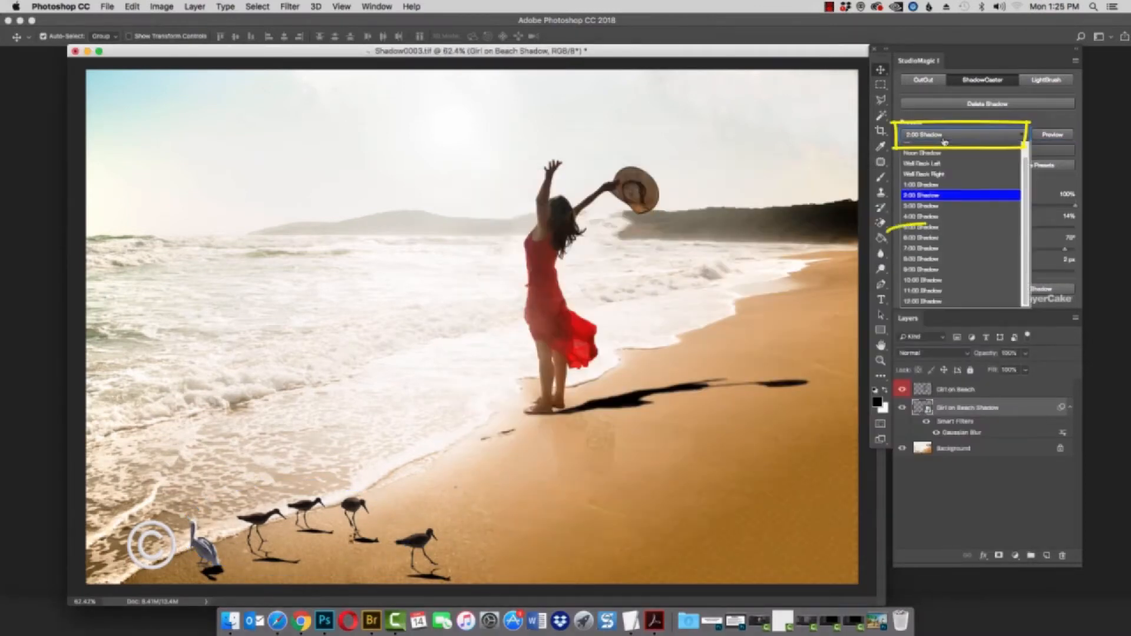
pyautogui.click(922, 231)
pyautogui.moveTo(597, 435); pyautogui.dragTo(598, 439)
pyautogui.moveTo(968, 229); pyautogui.dragTo(963, 230)
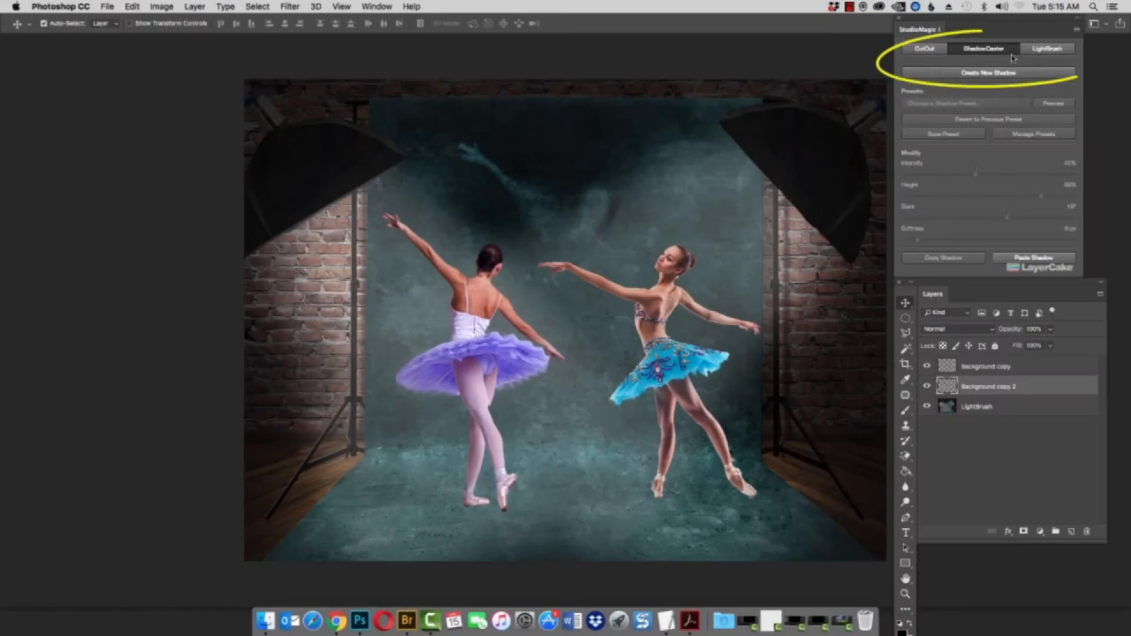
# Step: Create a new shadow for the ballerina in the purple tutu and apply the Wall Back Left preset
pyautogui.click(996, 74)
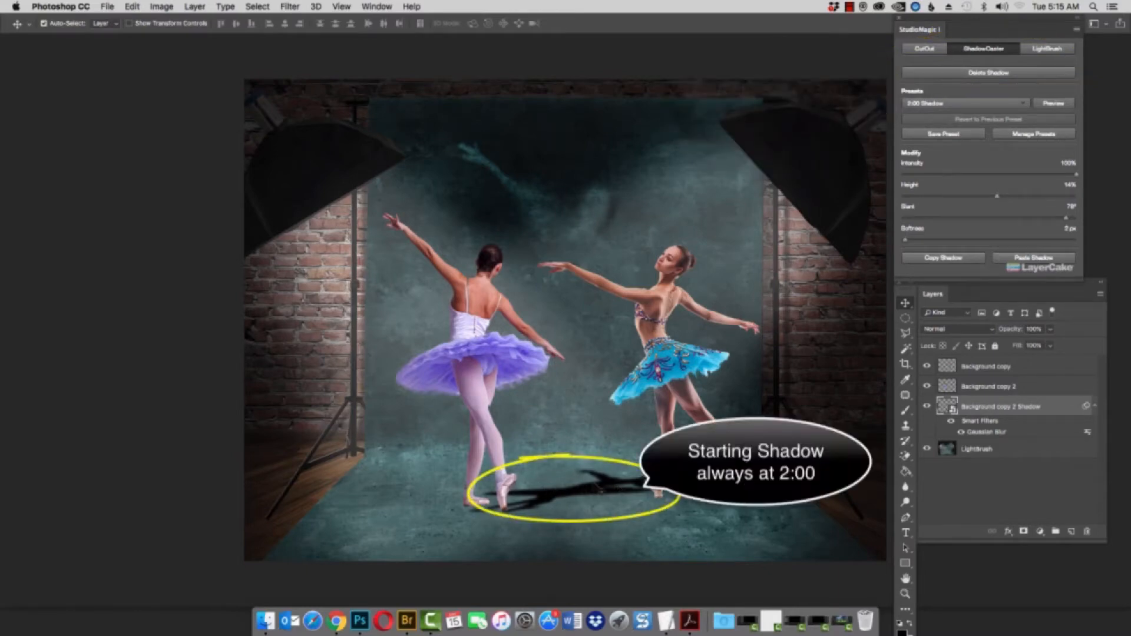
pyautogui.click(933, 105)
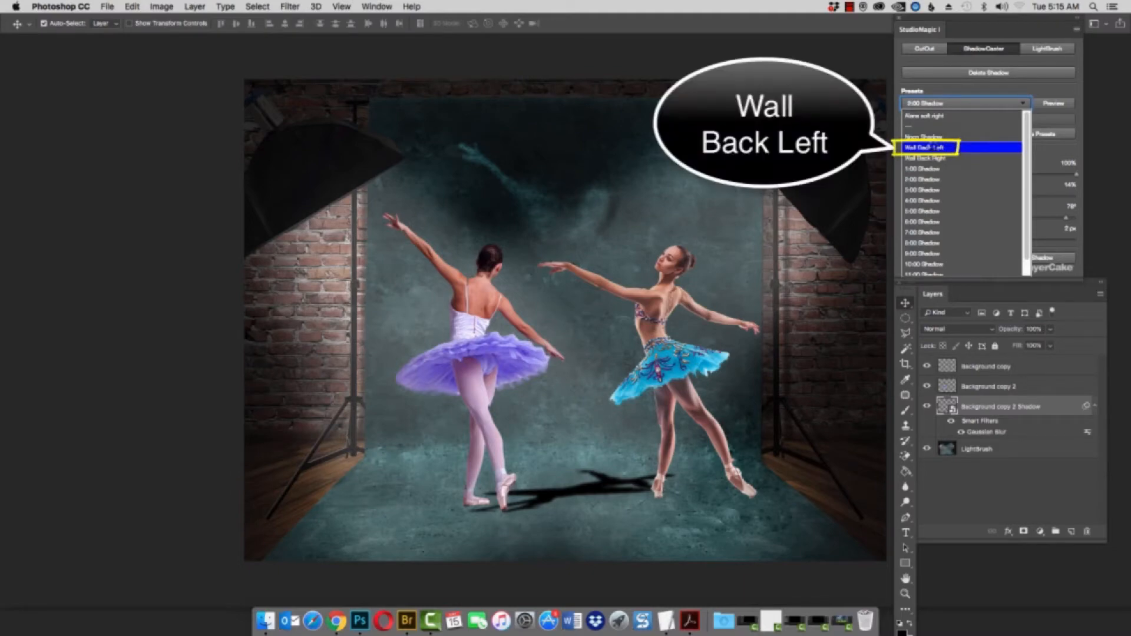
pyautogui.click(934, 147)
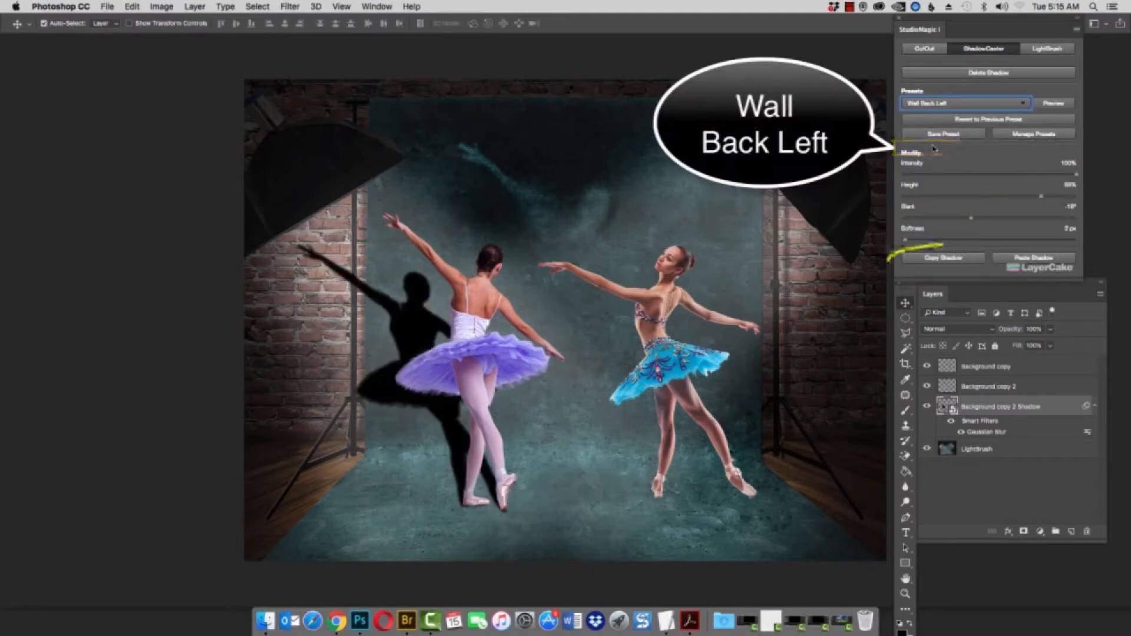
# Step: Copy the purple dancer's shadow to the dancer in blue, then shift its slant right, set its intensity to 36%, and soften it
pyautogui.click(936, 258)
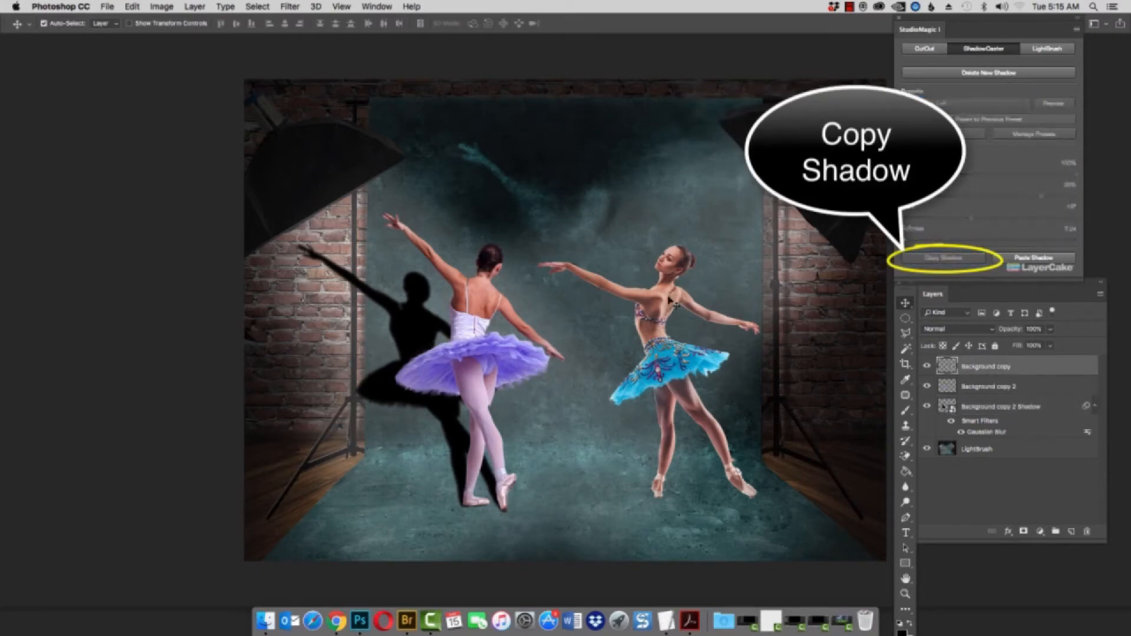
pyautogui.click(1034, 258)
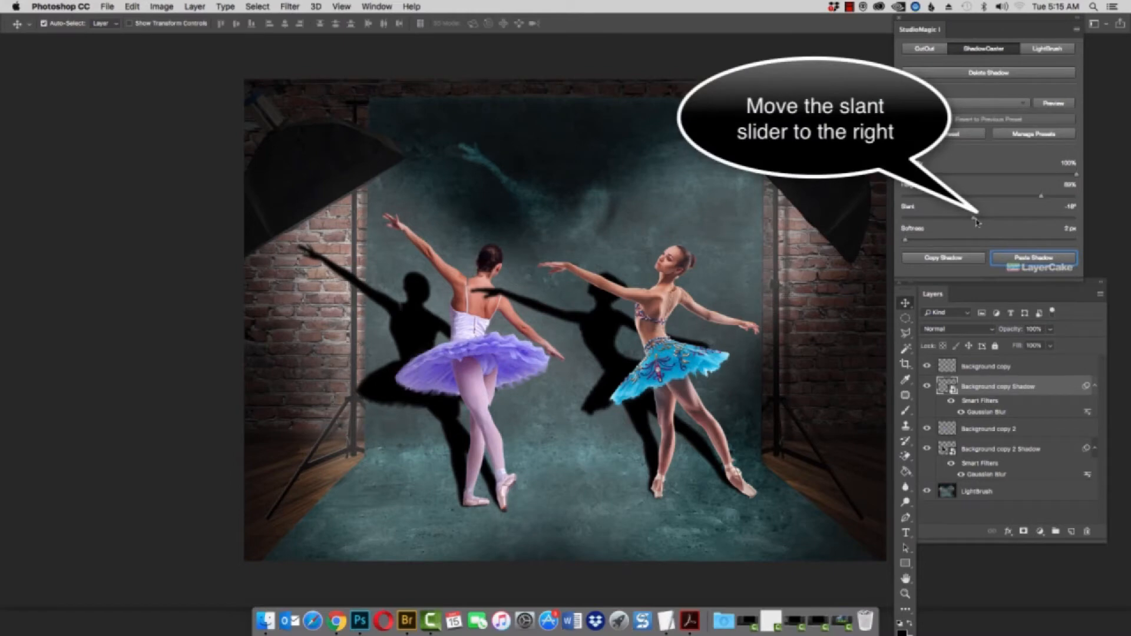
pyautogui.moveTo(976, 221); pyautogui.dragTo(986, 222)
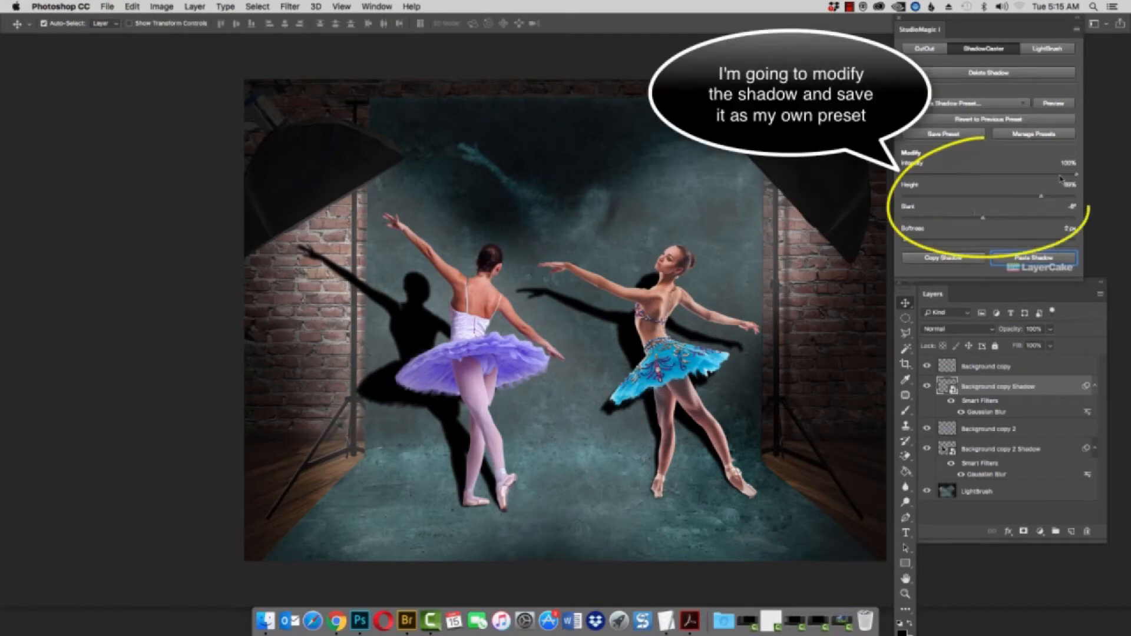
pyautogui.moveTo(1077, 176); pyautogui.dragTo(967, 176)
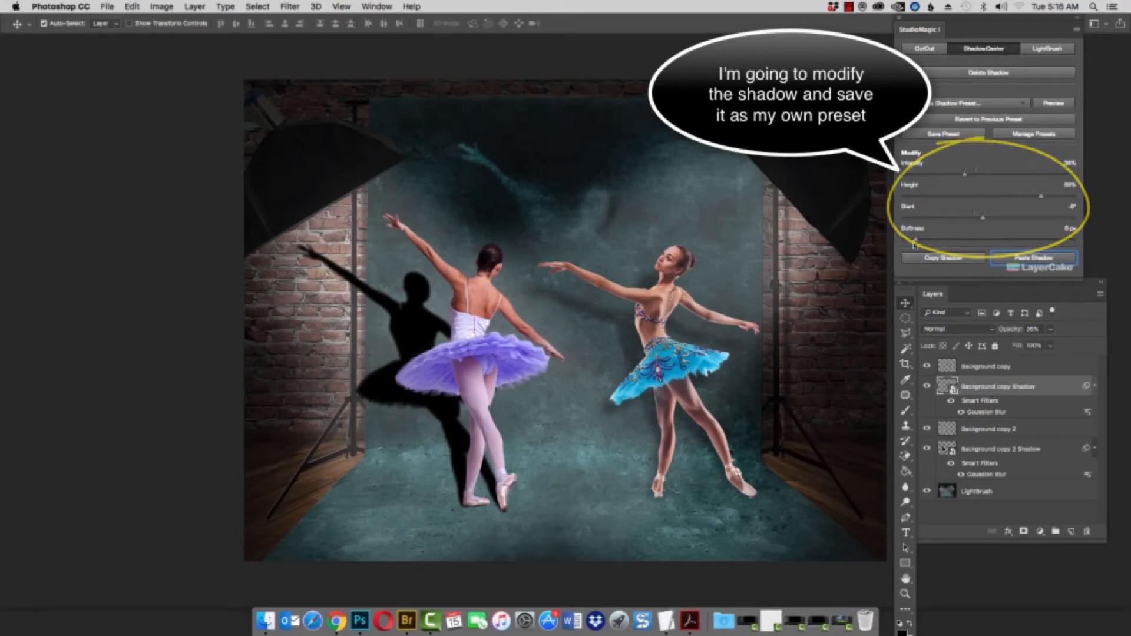
# Step: Save the modified shadow as a custom preset named with the owner's first name followed by "wall left soft"
pyautogui.click(945, 134)
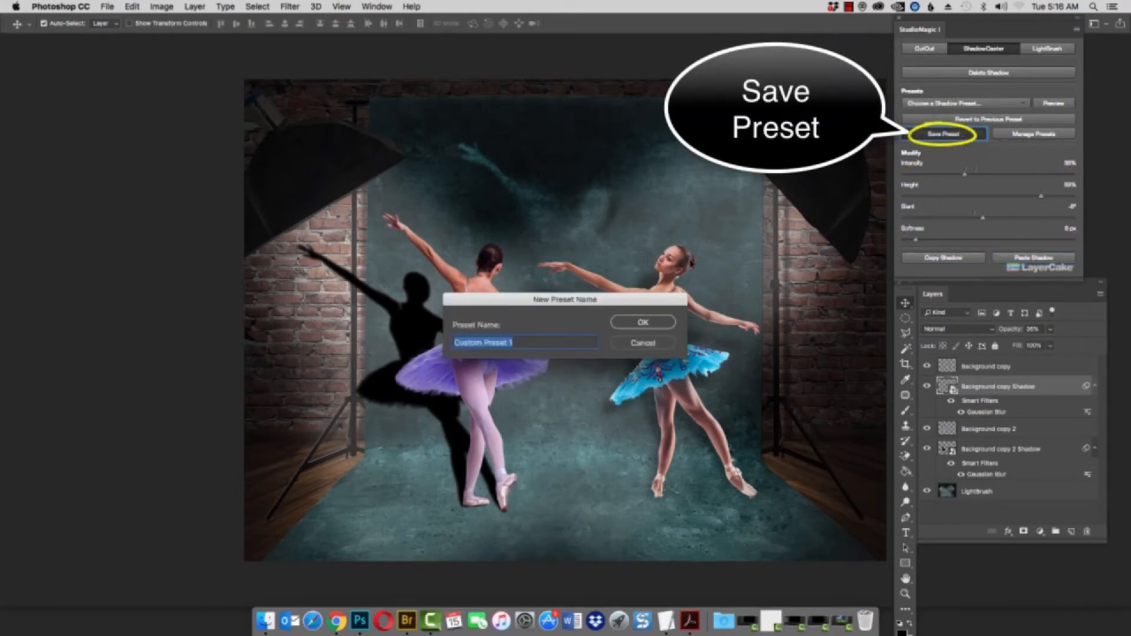
pyautogui.write('Gav')
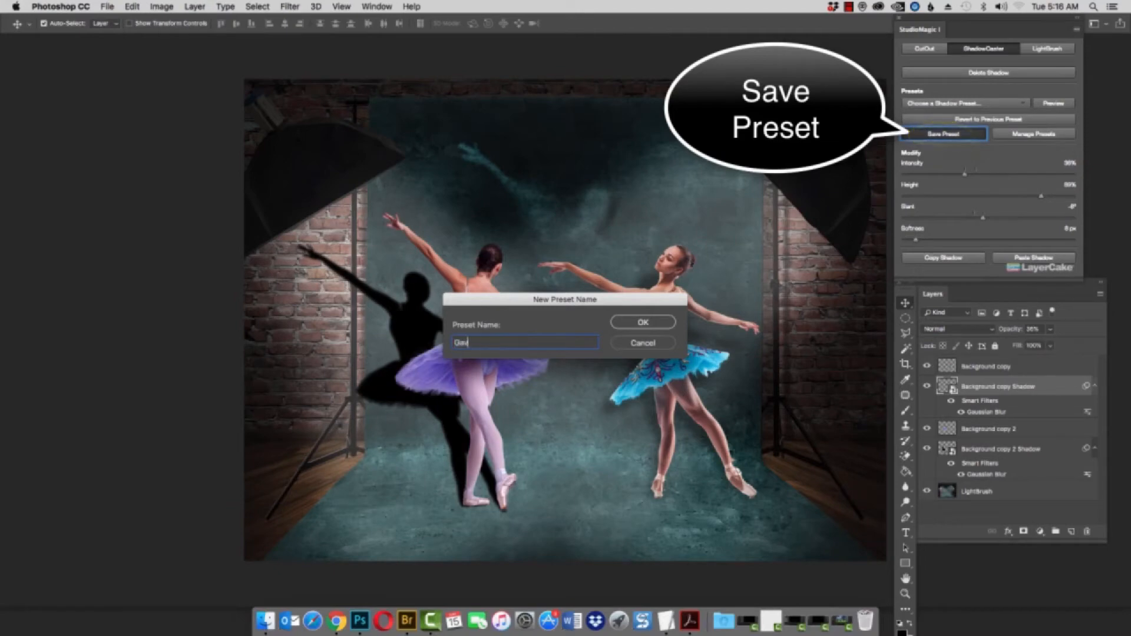
pyautogui.write('ins wall')
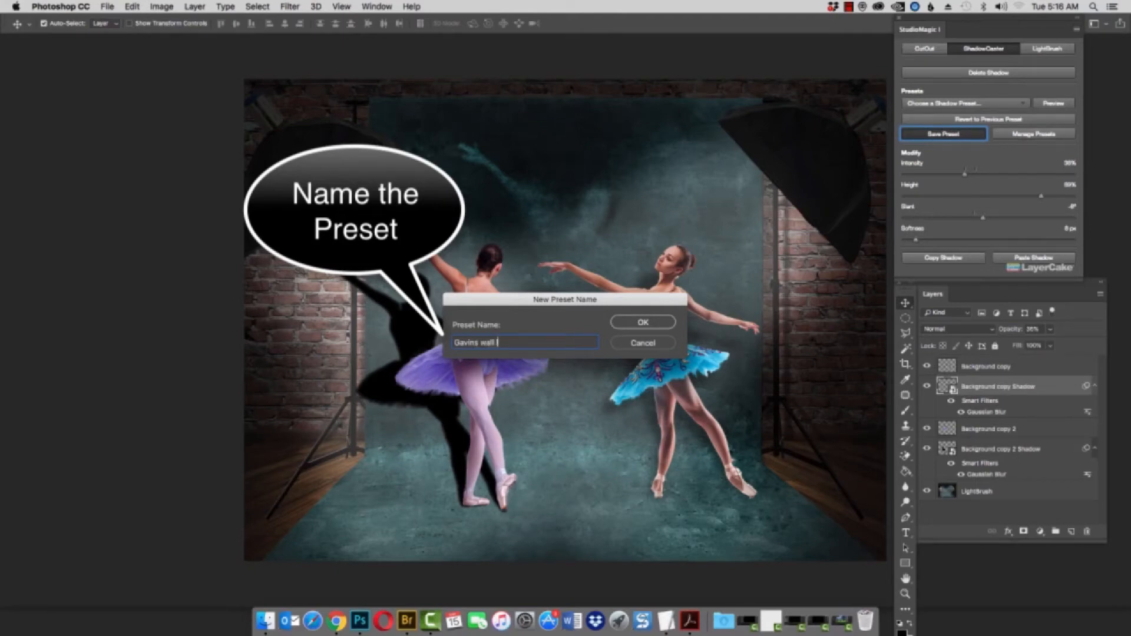
pyautogui.write(' left soft')
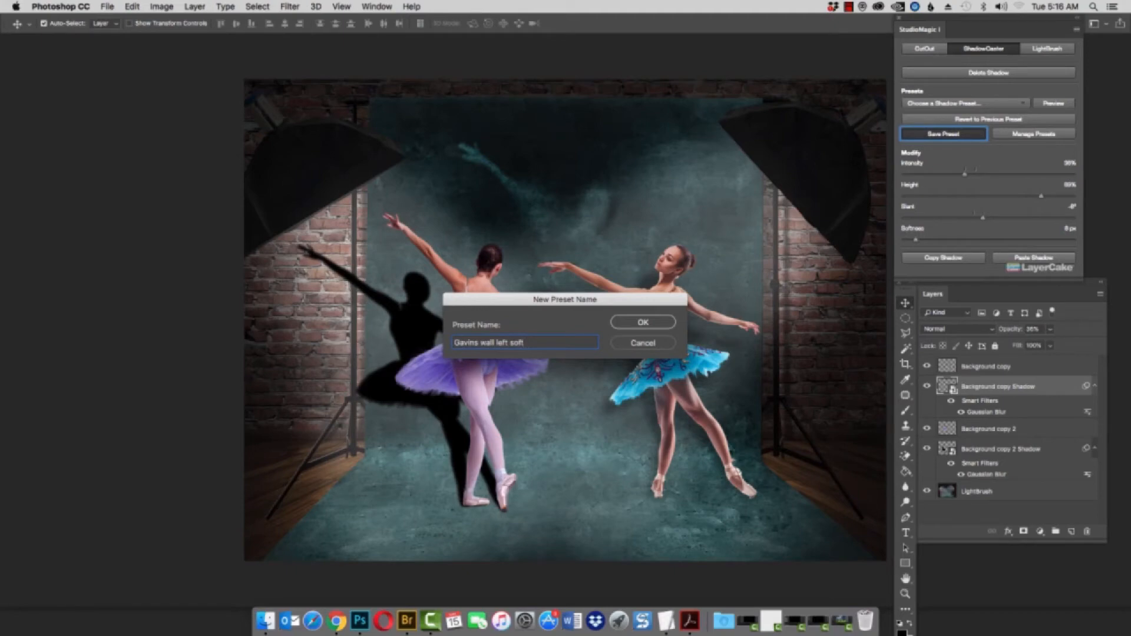
pyautogui.click(673, 323)
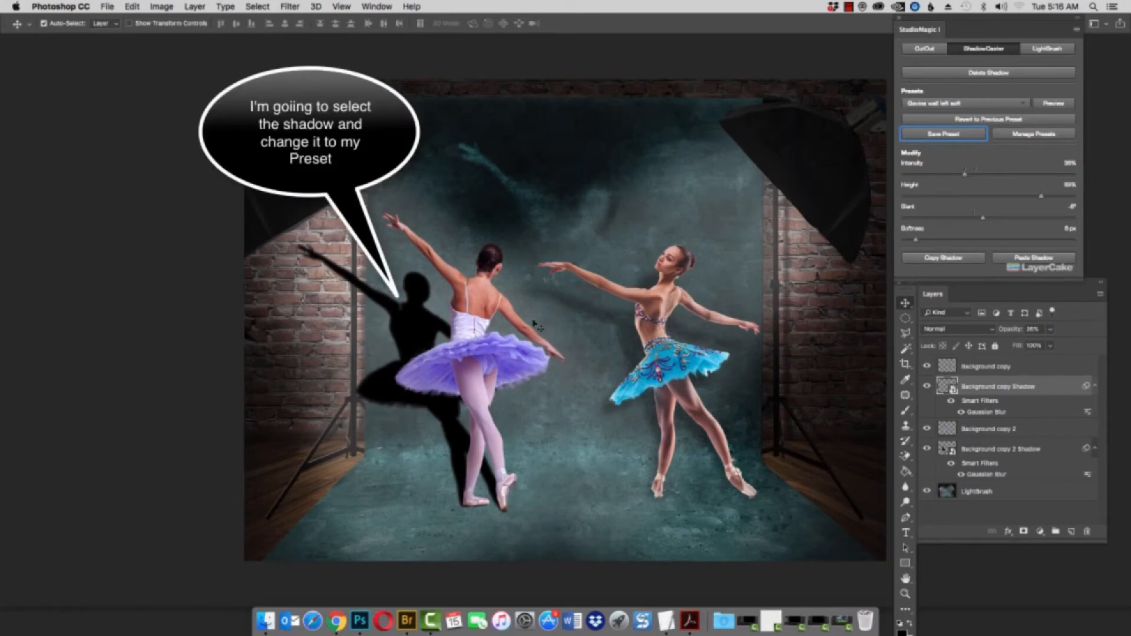
# Step: Apply the saved custom "wall left soft" preset to the purple dancer's shadow
pyautogui.click(430, 337)
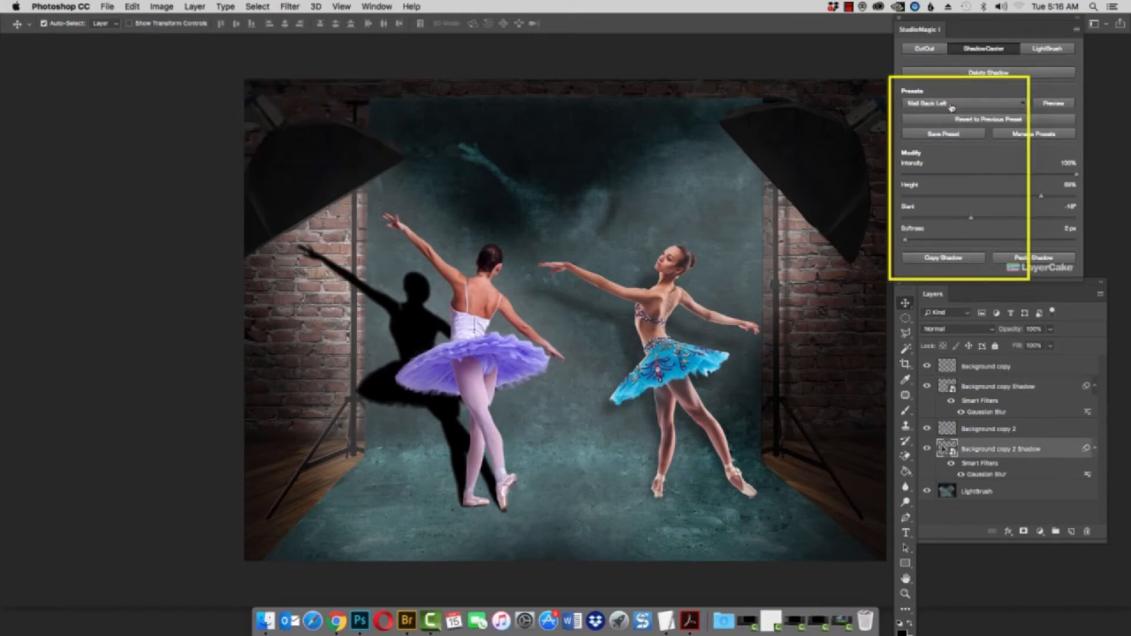
pyautogui.click(951, 105)
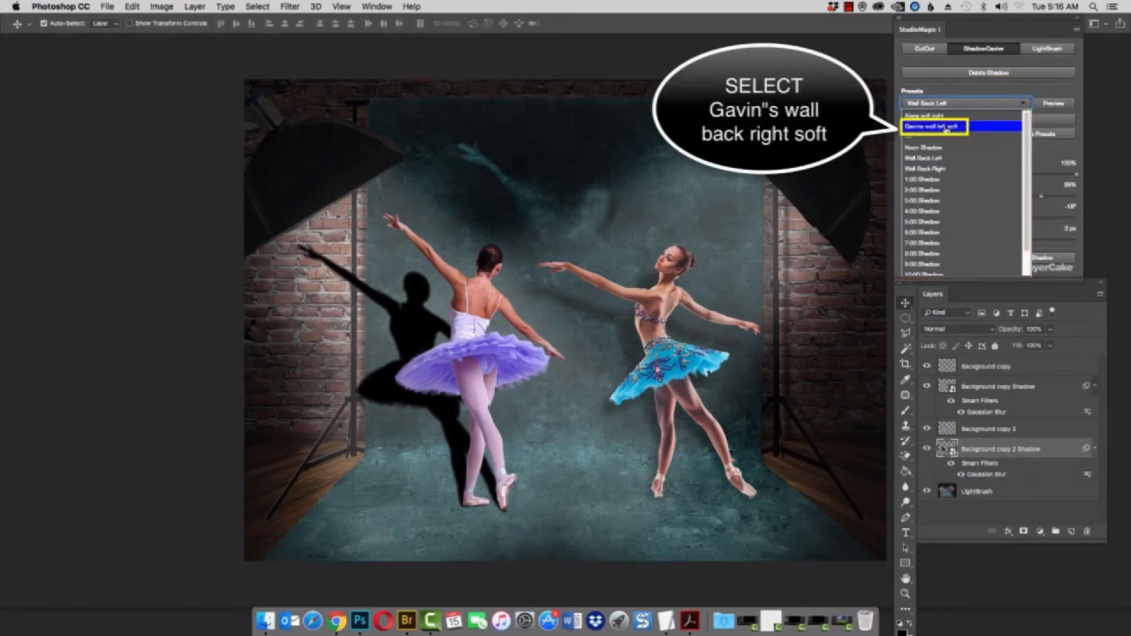
pyautogui.click(947, 128)
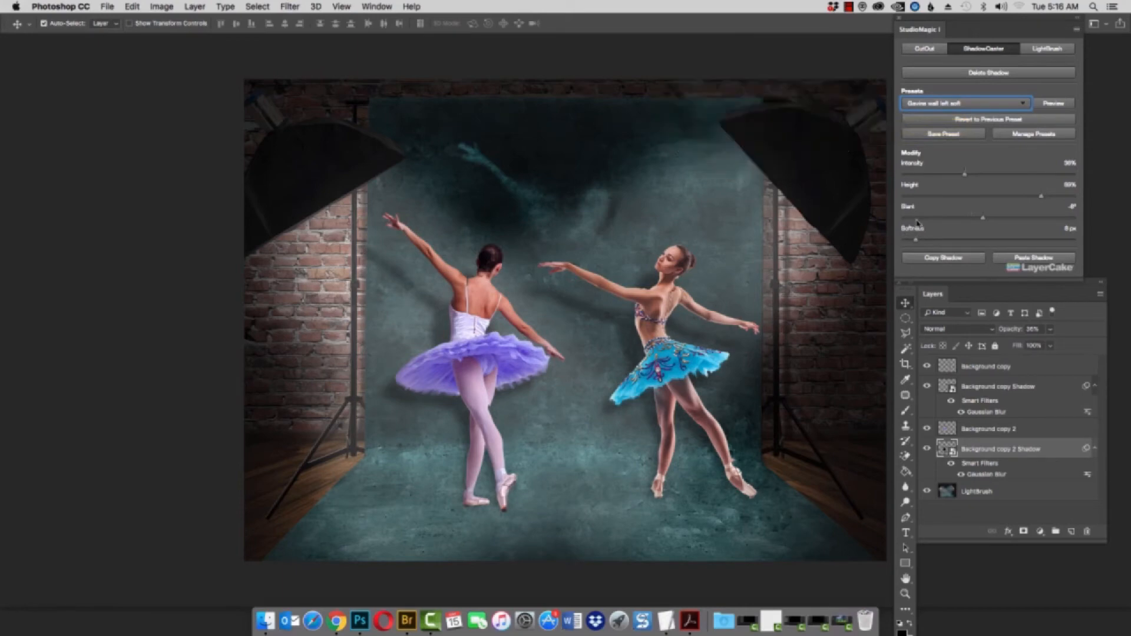
# Step: Remove the custom "wall left soft" preset from the saved shadow presets and confirm the change
pyautogui.click(1034, 134)
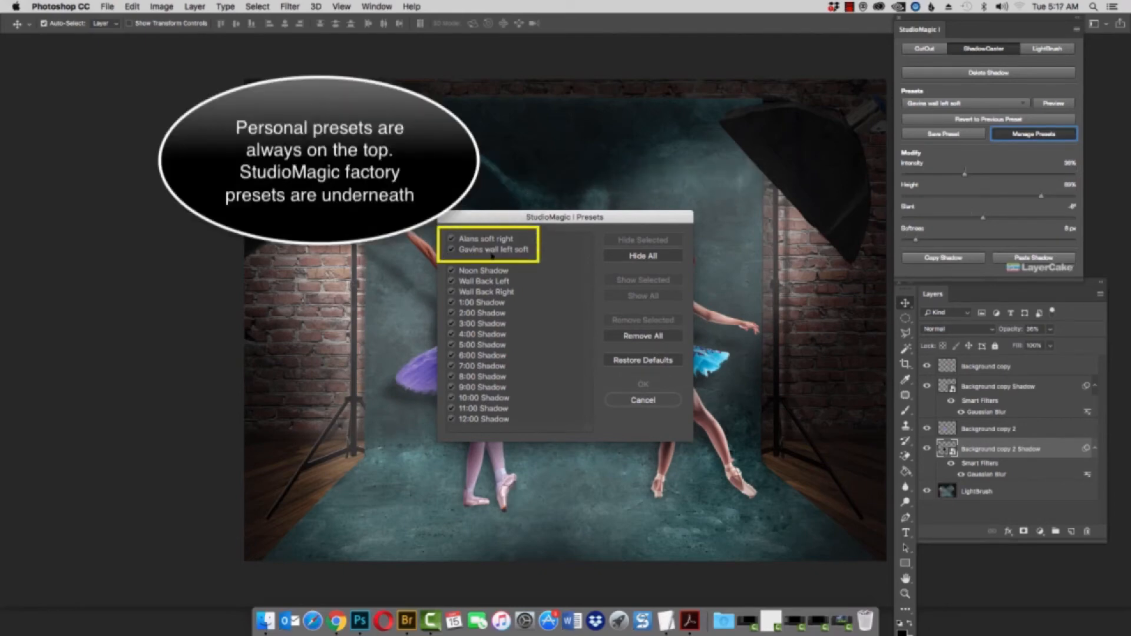
pyautogui.click(491, 252)
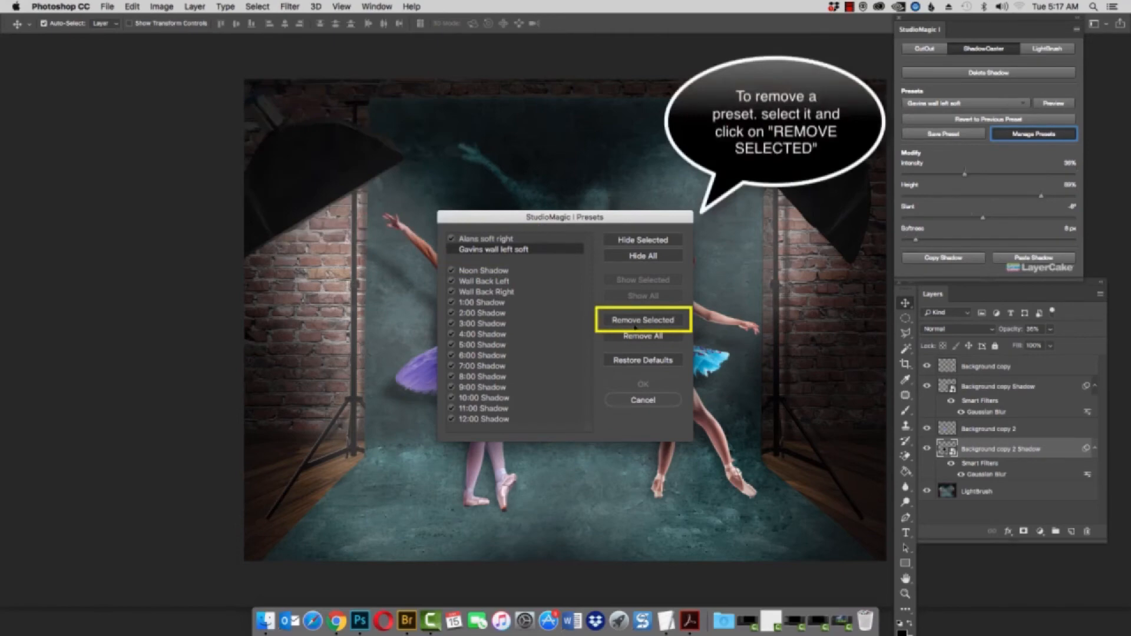
pyautogui.click(637, 323)
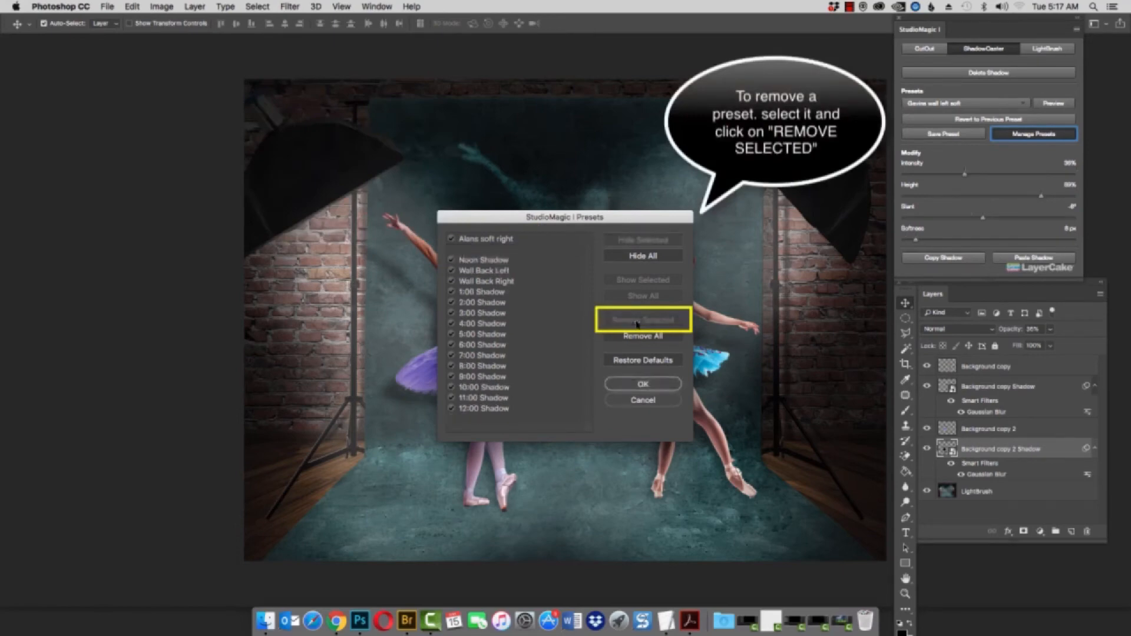
pyautogui.click(643, 384)
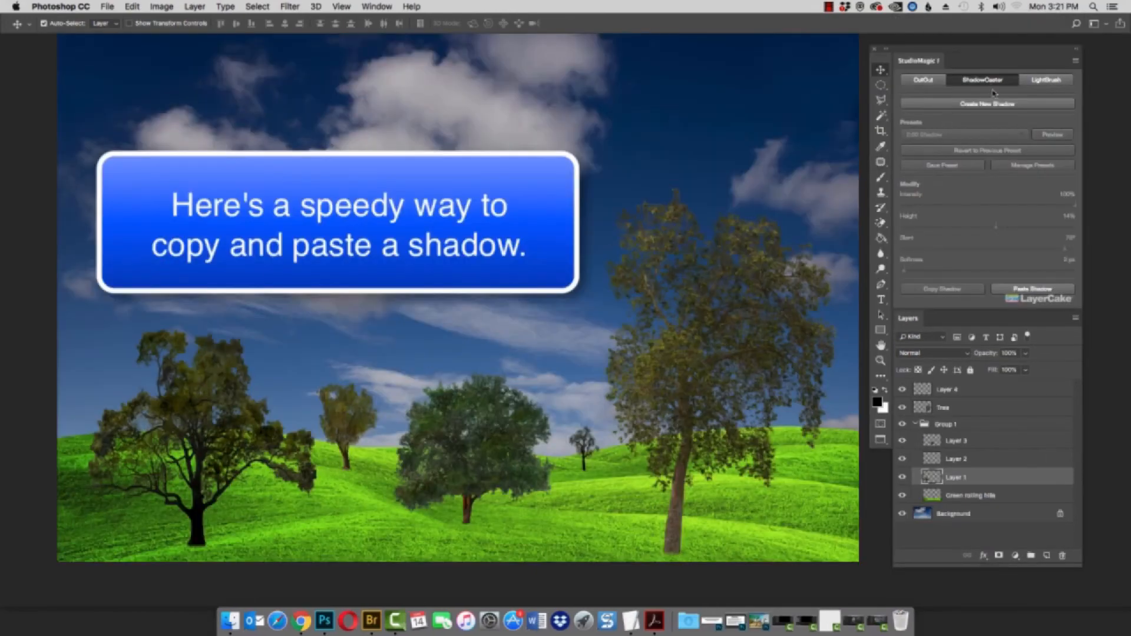
# Step: Create a new shadow for the dark tree in the left foreground, reduce its intensity to 73%, and soften it slightly
pyautogui.click(995, 104)
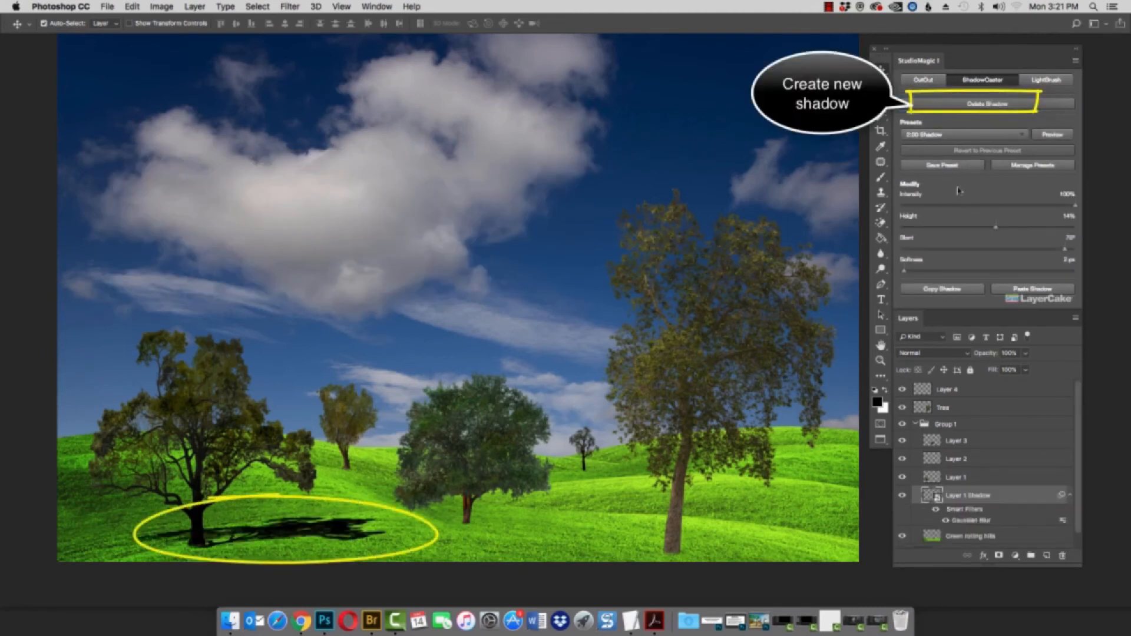
pyautogui.moveTo(1049, 208); pyautogui.dragTo(1045, 207)
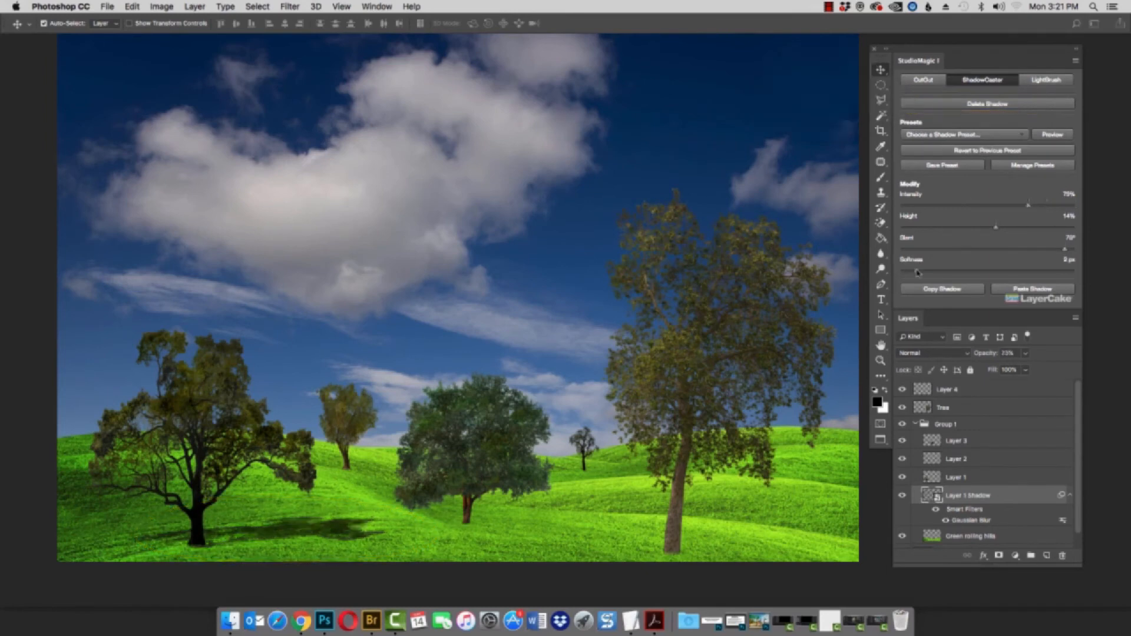
# Step: Copy the foreground tree's shadow and paste it onto the small brown tree on the hill and the round green tree
pyautogui.click(932, 291)
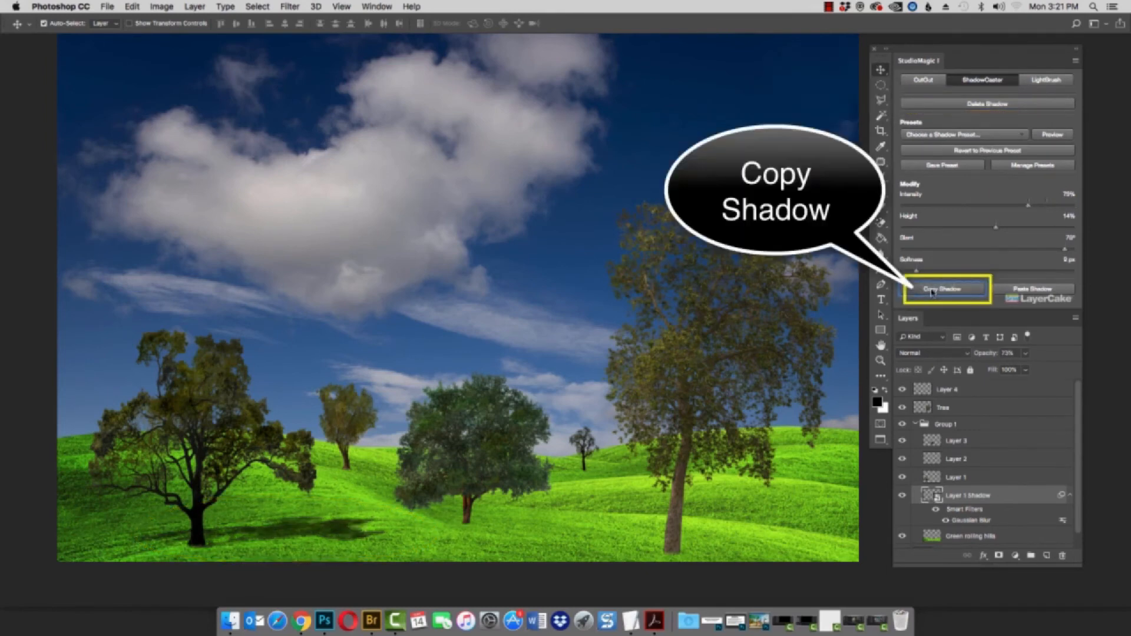
pyautogui.click(341, 423)
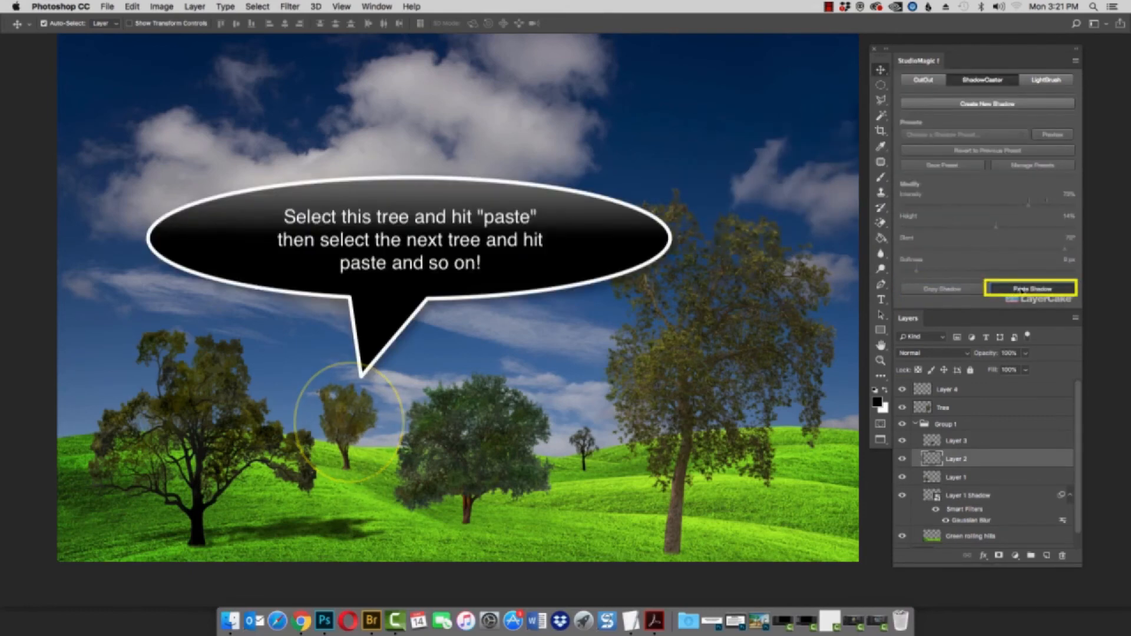
pyautogui.click(1021, 290)
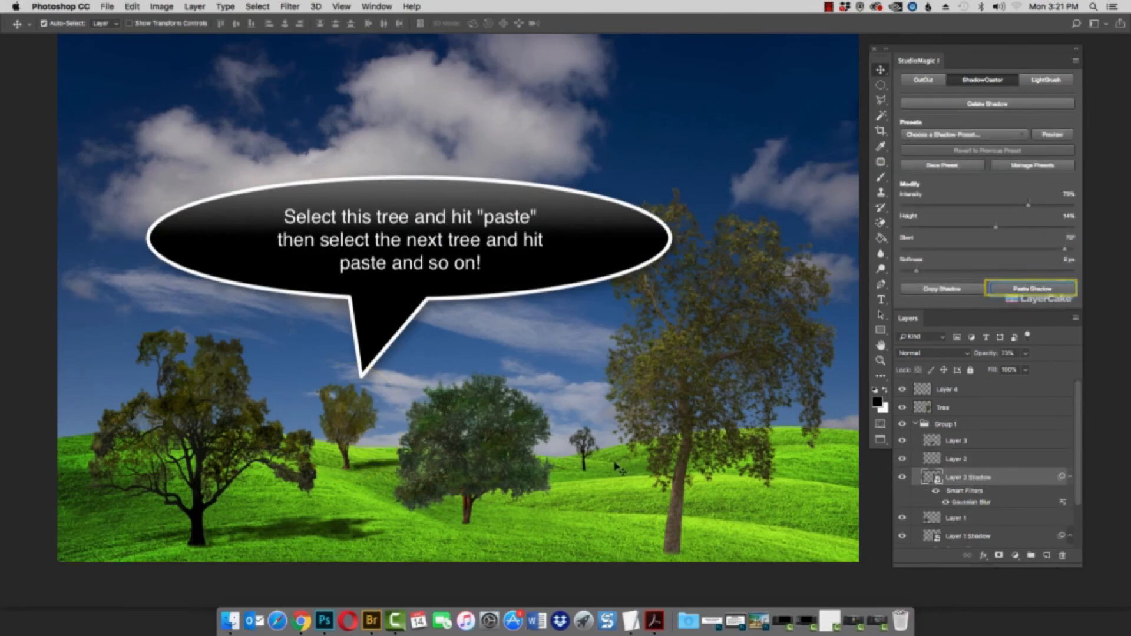
pyautogui.click(498, 467)
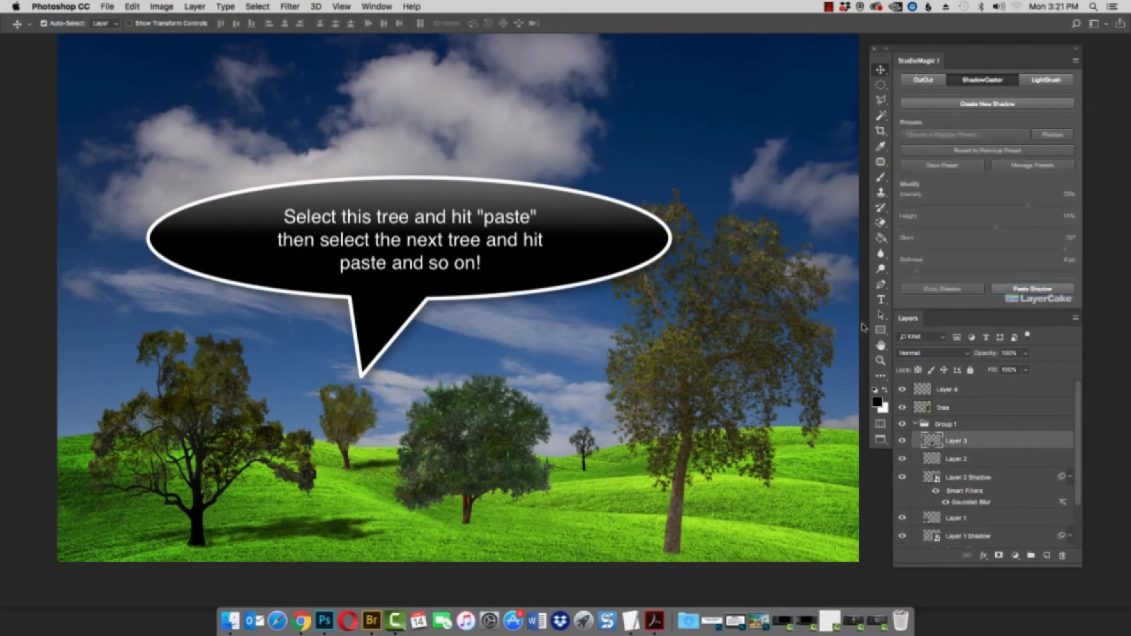
pyautogui.click(1011, 290)
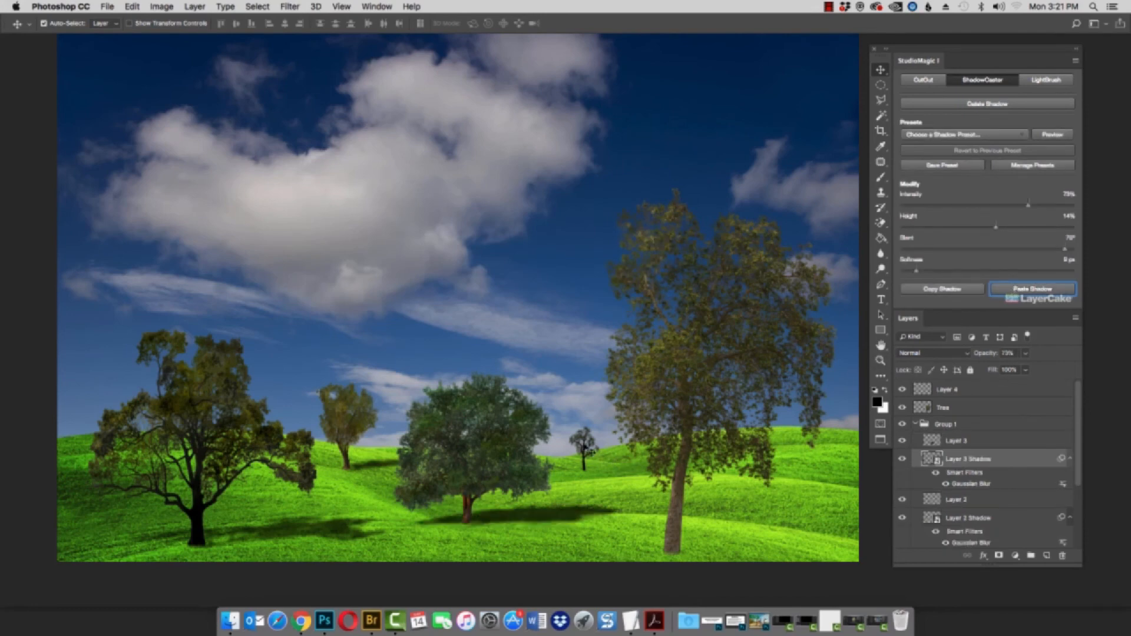
# Step: Paste the copied shadow onto the tiny distant tree and the tall tree in the right foreground
pyautogui.click(586, 449)
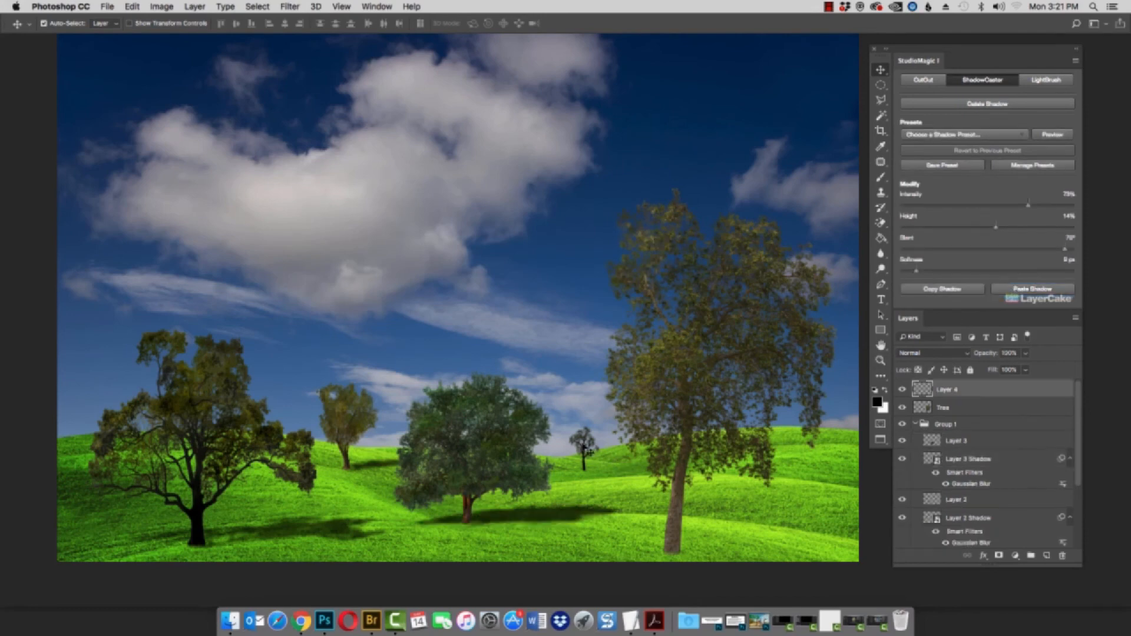
pyautogui.click(1031, 291)
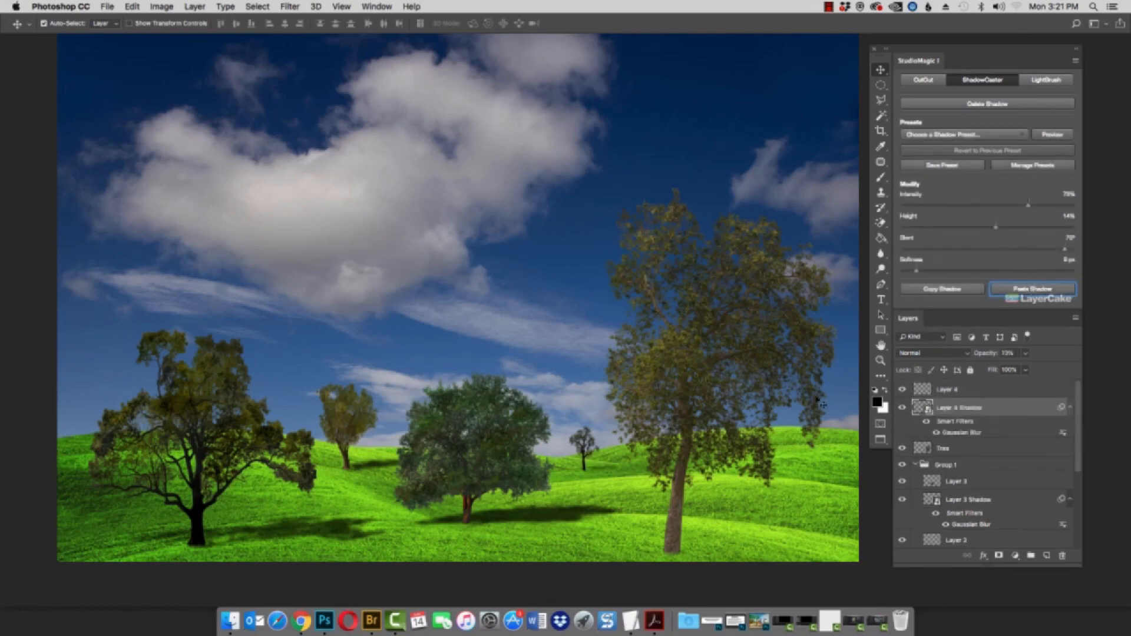
pyautogui.click(666, 390)
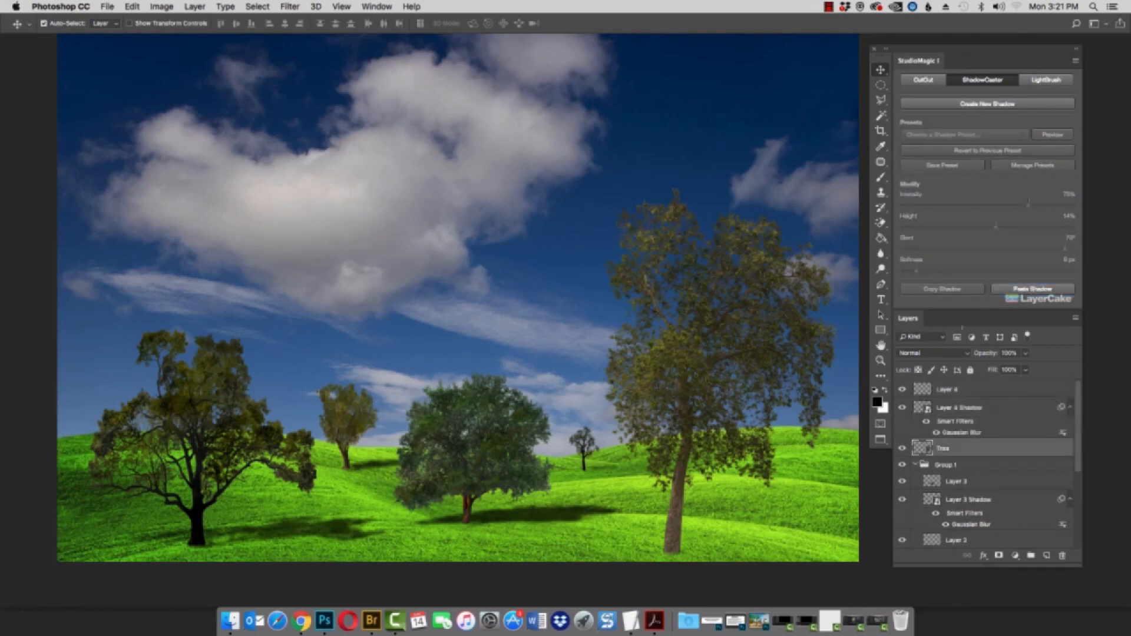
pyautogui.click(1020, 292)
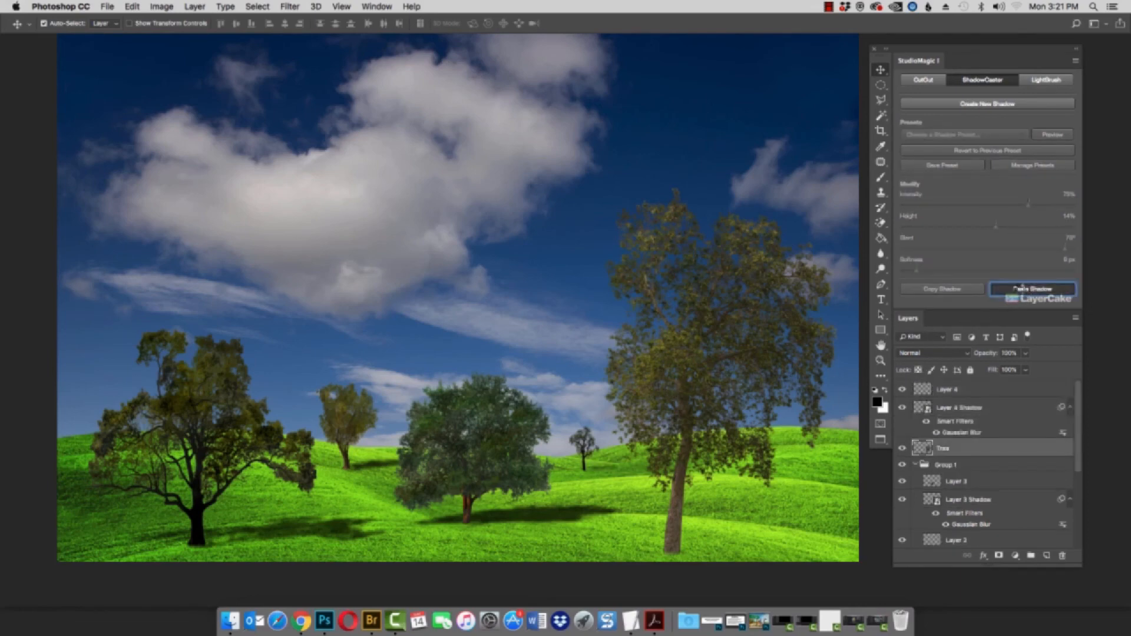